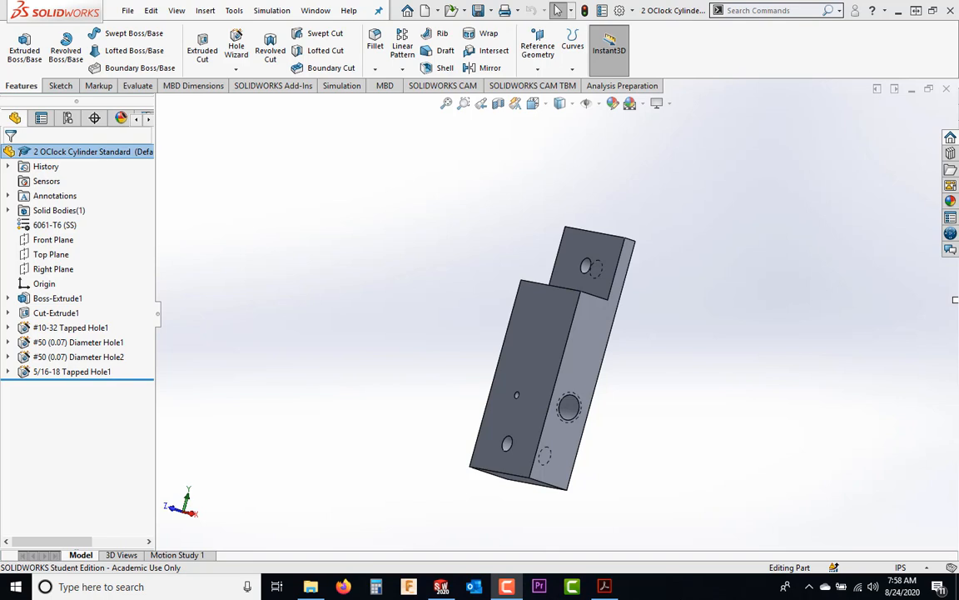
middle_click_drag(586, 404, 473, 383)
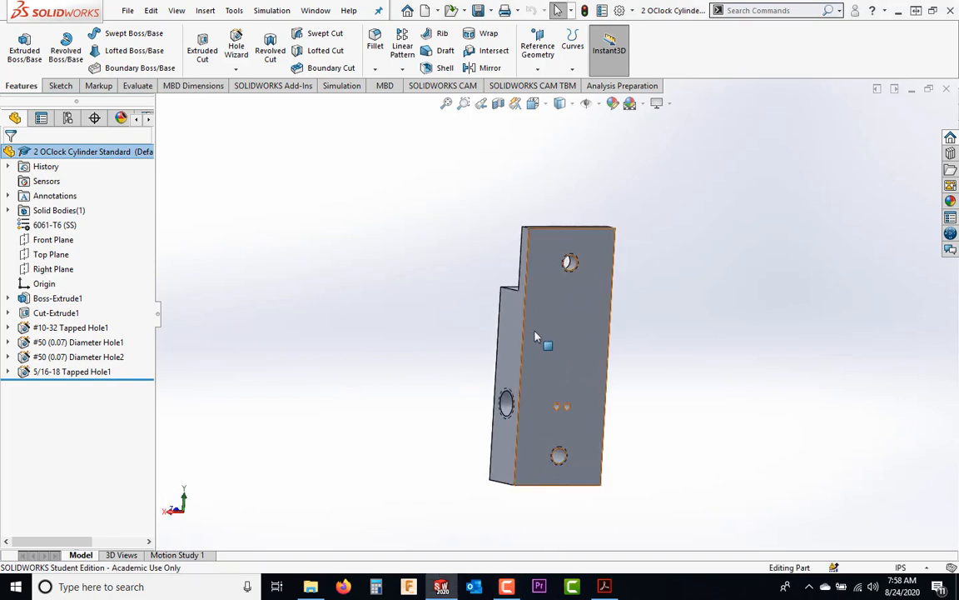
scroll(568, 407, "down", 2)
scroll(569, 407, "up", 3)
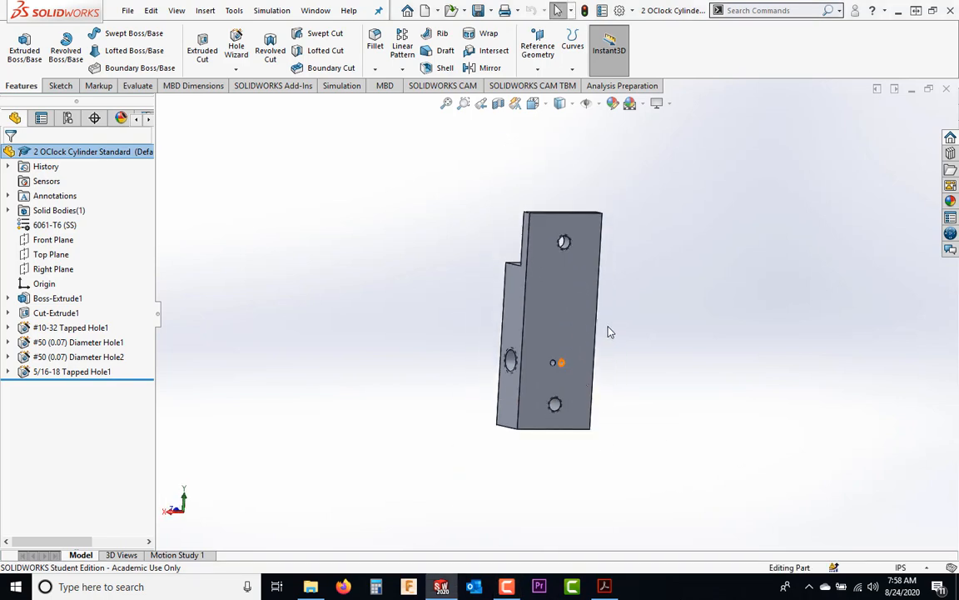
middle_click_drag(608, 331, 721, 356)
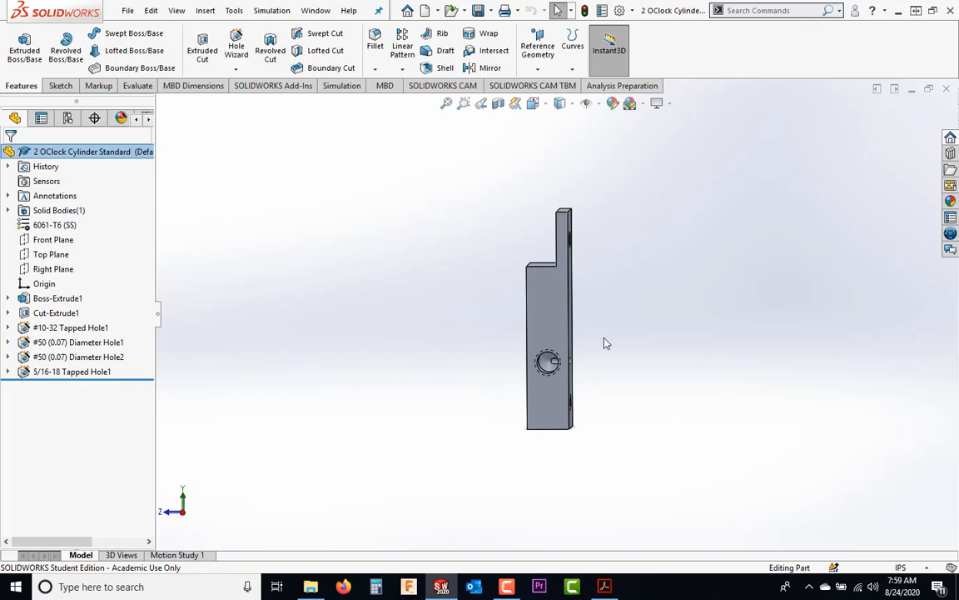
middle_click_drag(606, 342, 475, 343)
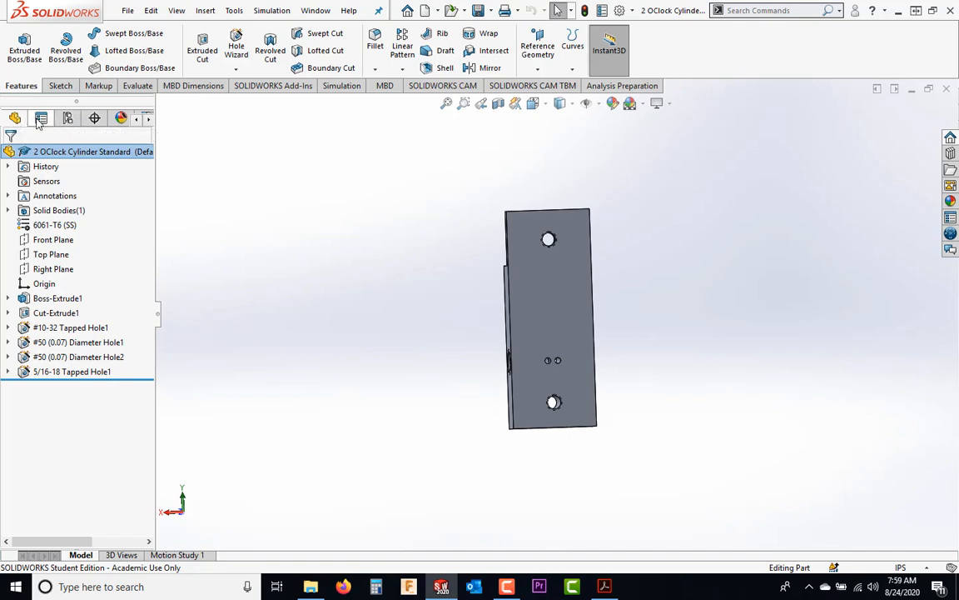
Step: Add a configuration named 6Oclock to the cylinder standard part
left_click(69, 119)
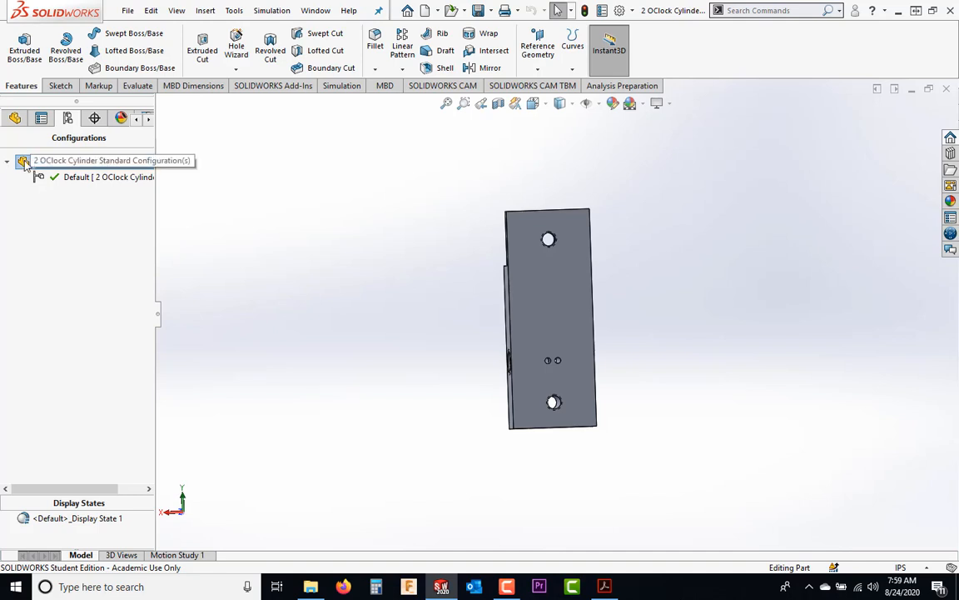
left_click(83, 163)
left_click(107, 162)
right_click(77, 163)
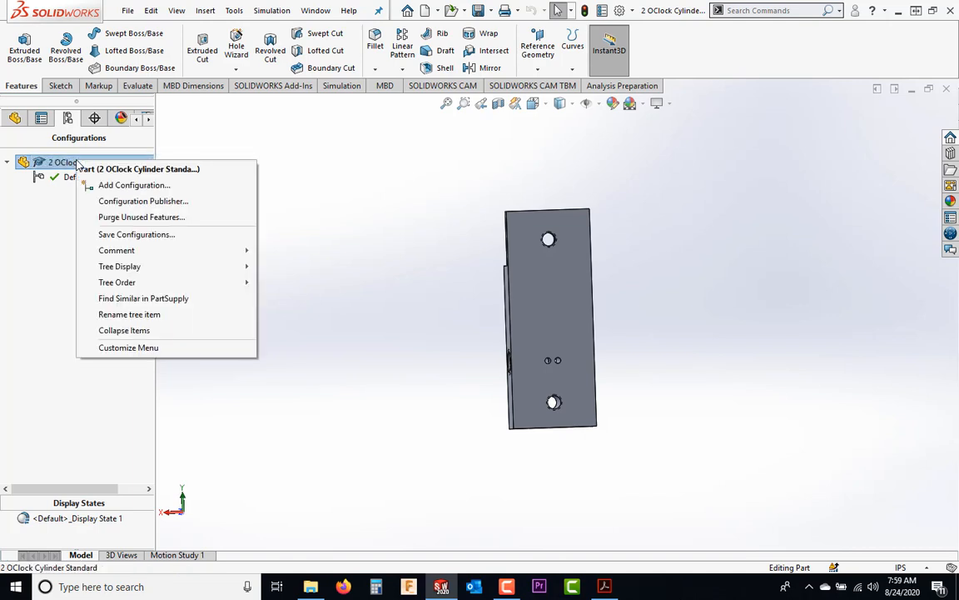
left_click(125, 185)
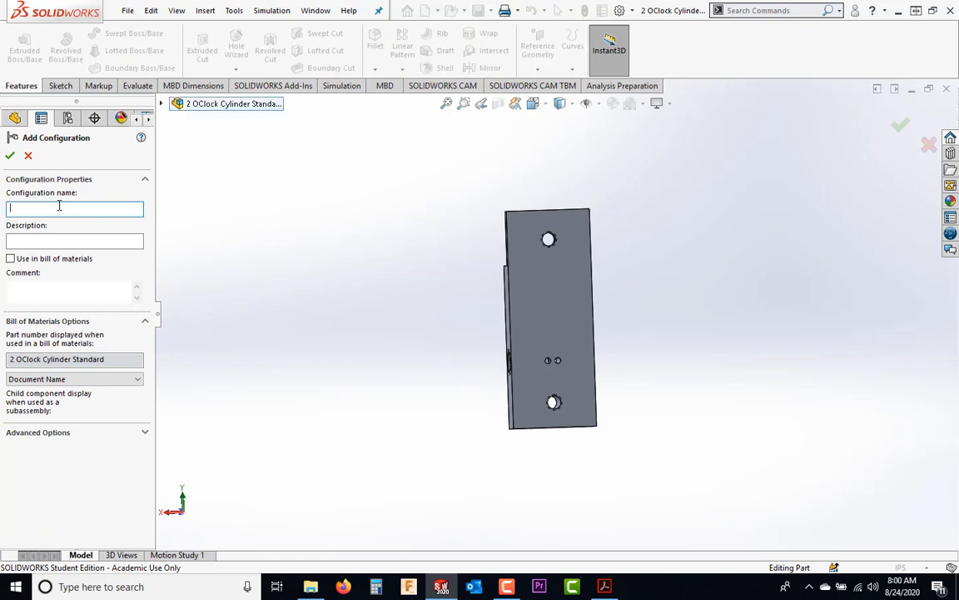
type("6O'cl")
key("BackSpace")
key("BackSpace")
key("BackSpace")
type("clock")
left_click(11, 156)
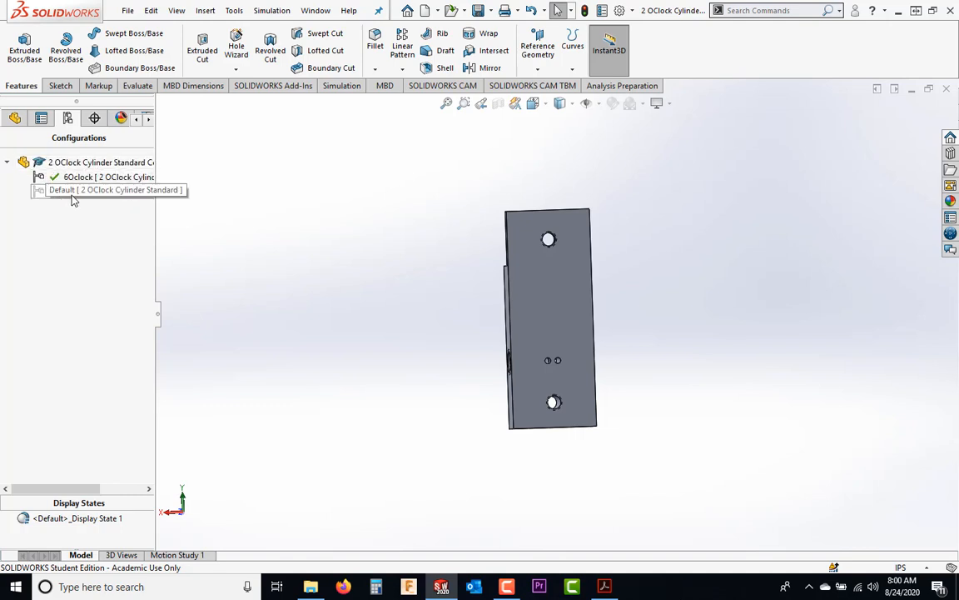
Step: Add another configuration named 10Oclock to the part
right_click(45, 164)
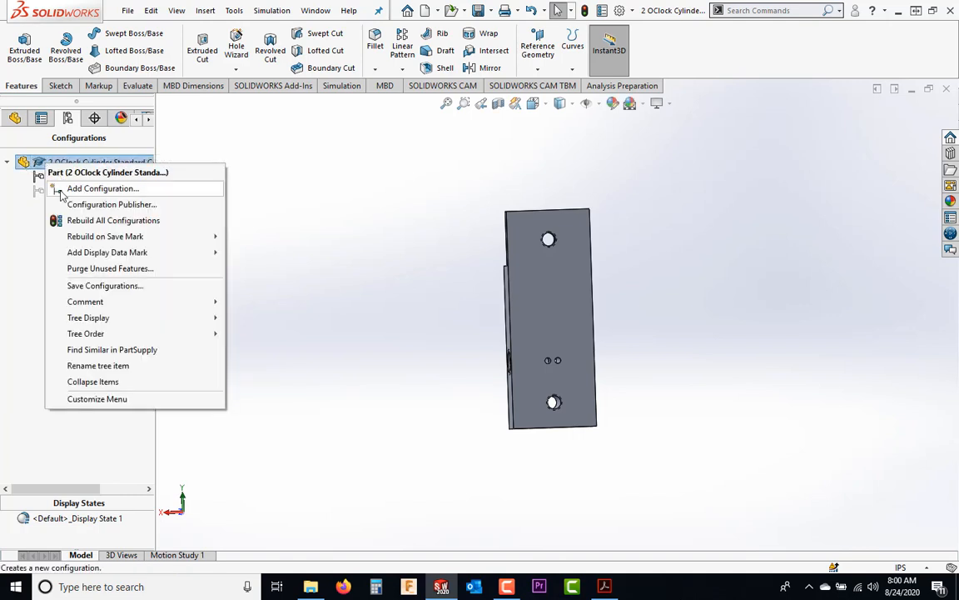
left_click(74, 189)
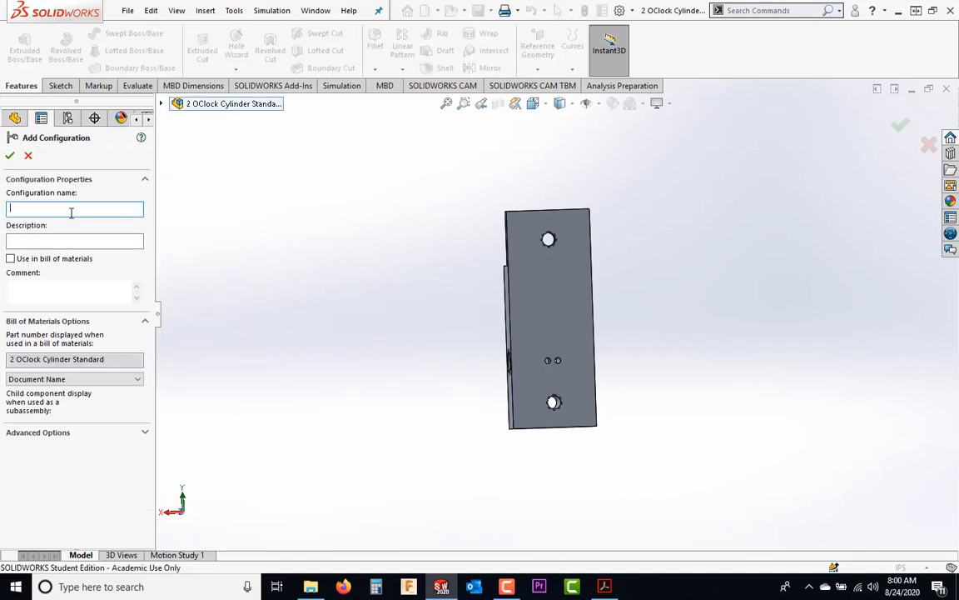
type("10Oclock")
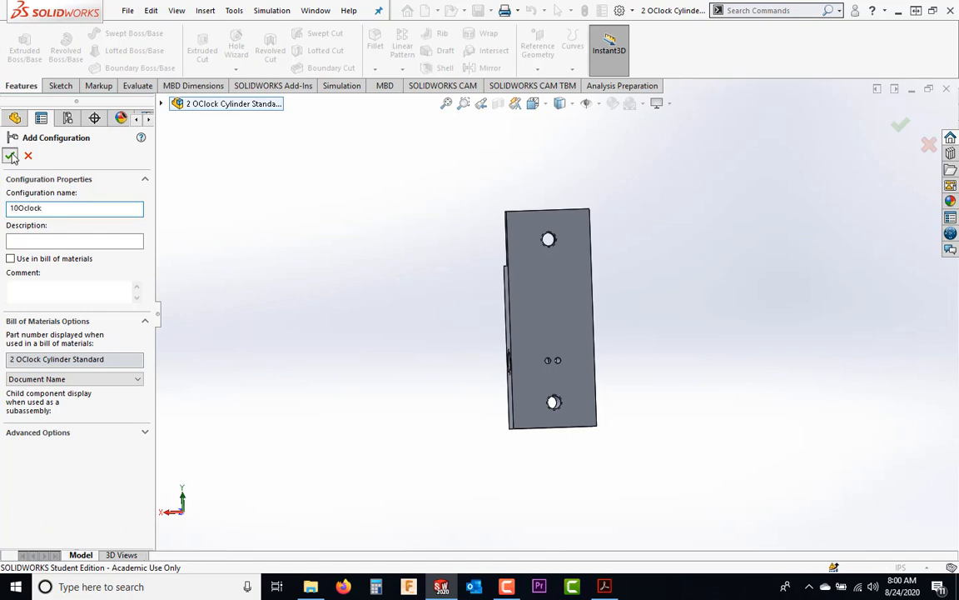
left_click(10, 156)
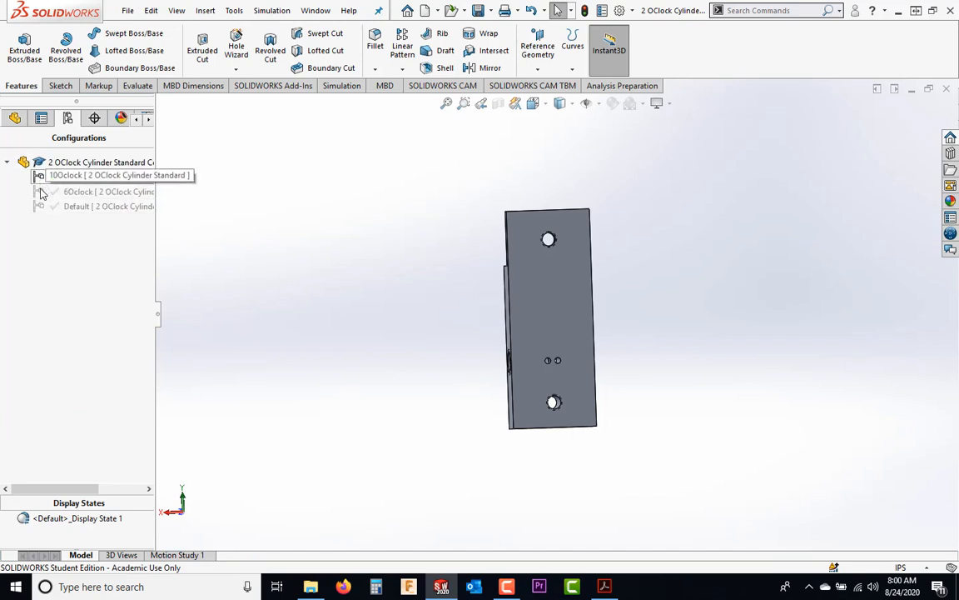
Step: Cycle through the Default and 6Oclock configurations, ending with 10Oclock active
double_click(39, 177)
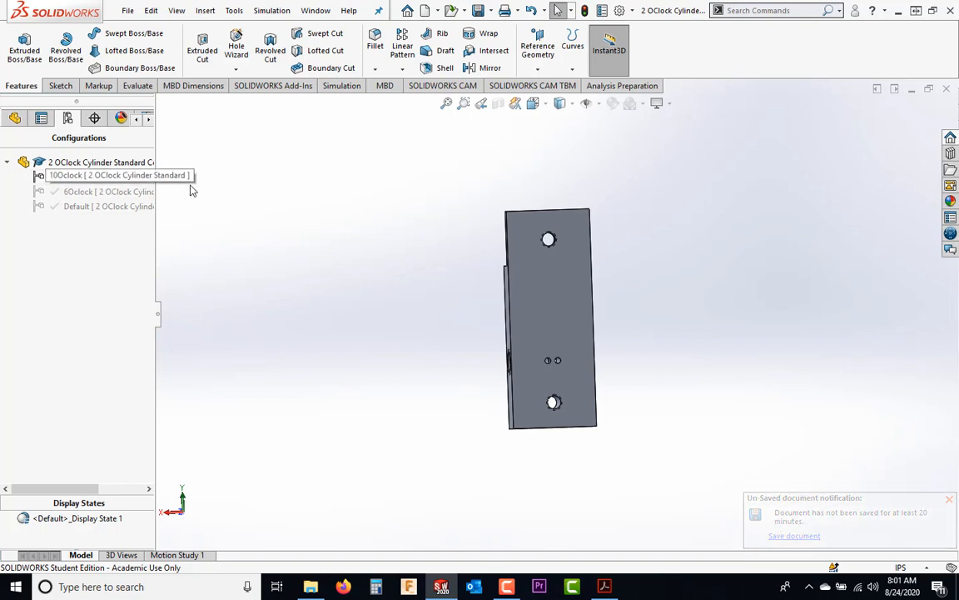
double_click(61, 206)
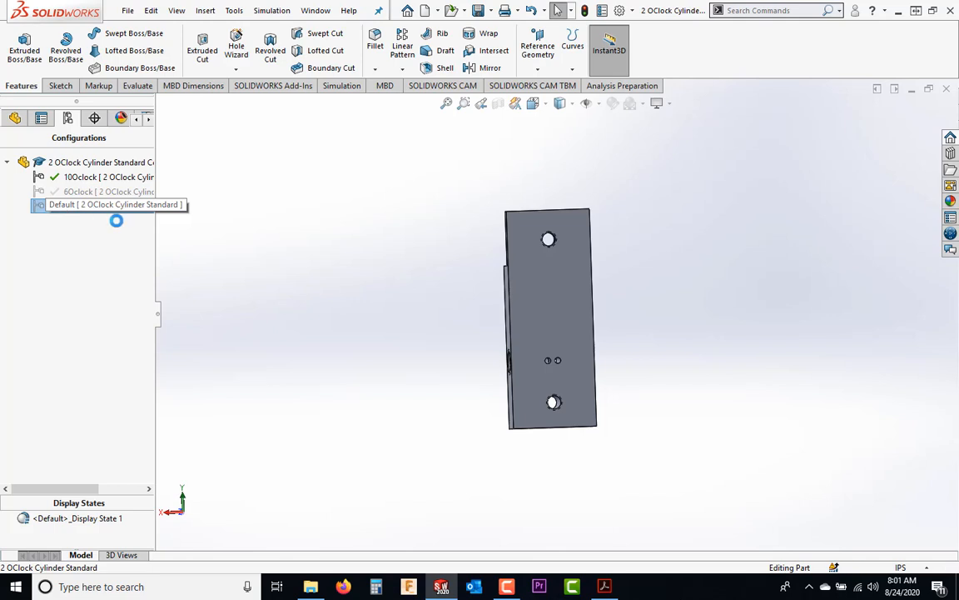
double_click(55, 193)
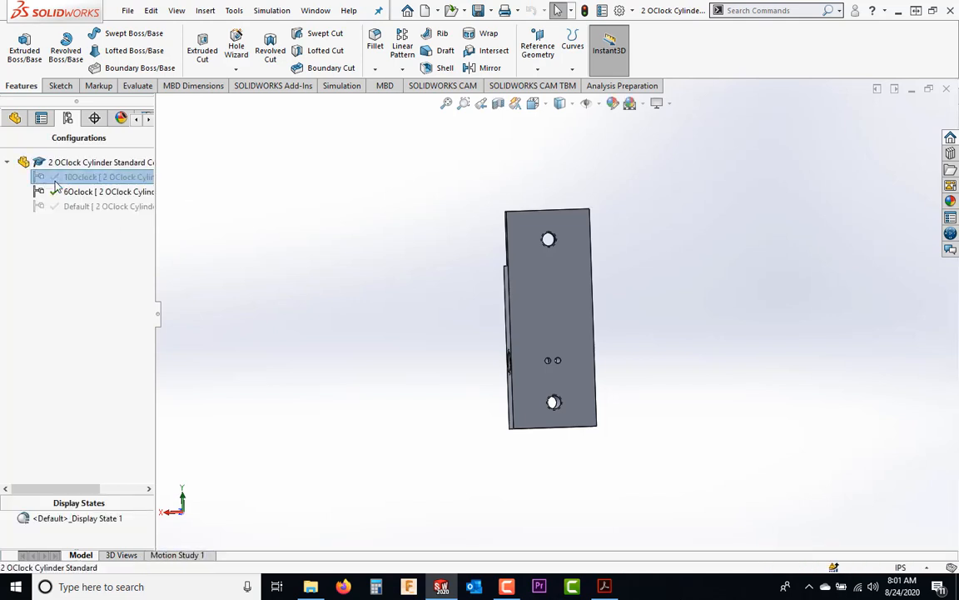
double_click(56, 178)
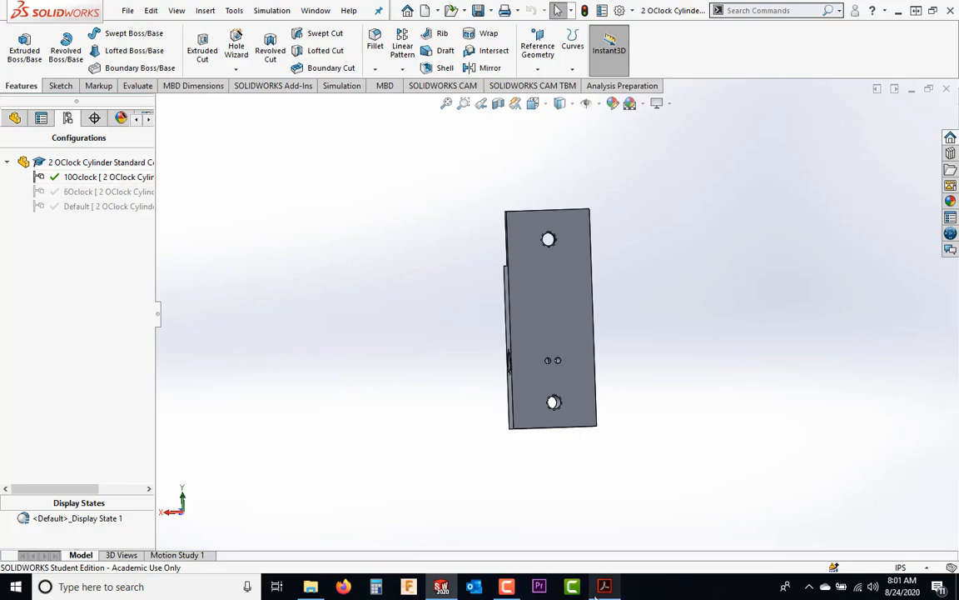
Step: Compare the 2:00, 6:00 and 10:00 cylinder standard drawings in Adobe Acrobat's 3Sistersandcover.pdf, ending back in SOLIDWORKS
key("alt+Tab")
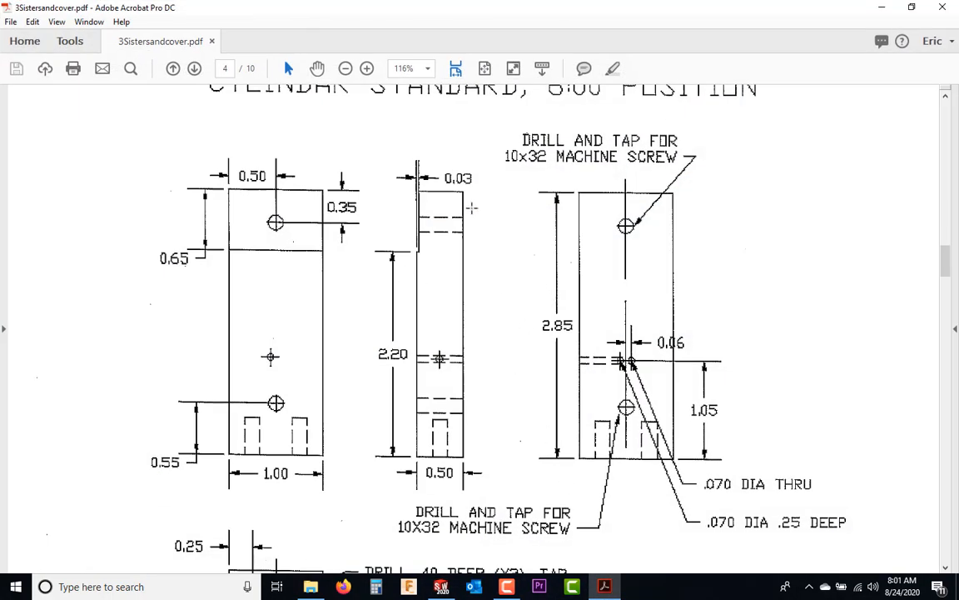
scroll(471, 208, "up", 12)
scroll(472, 208, "down", 15)
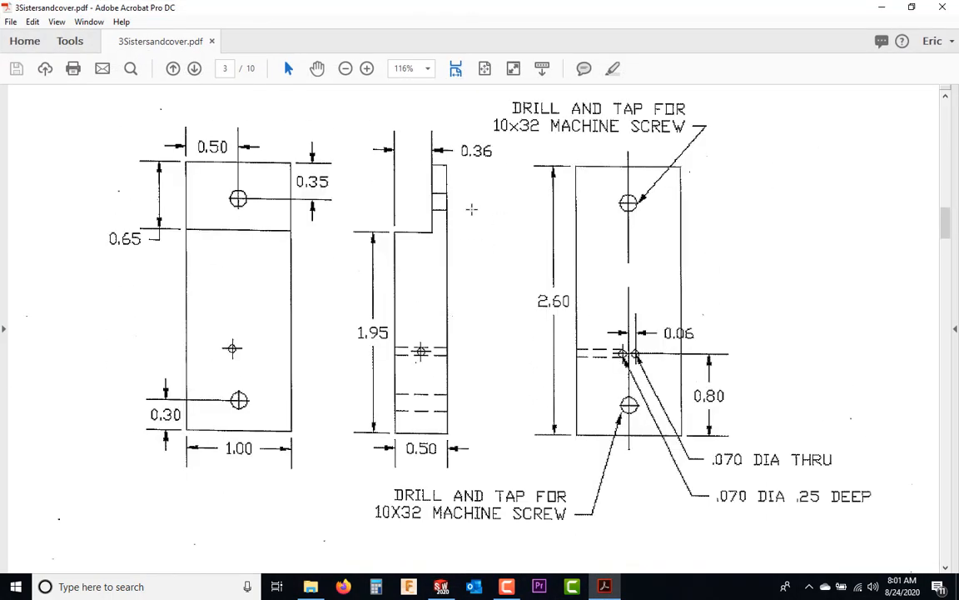
scroll(472, 206, "down", 3)
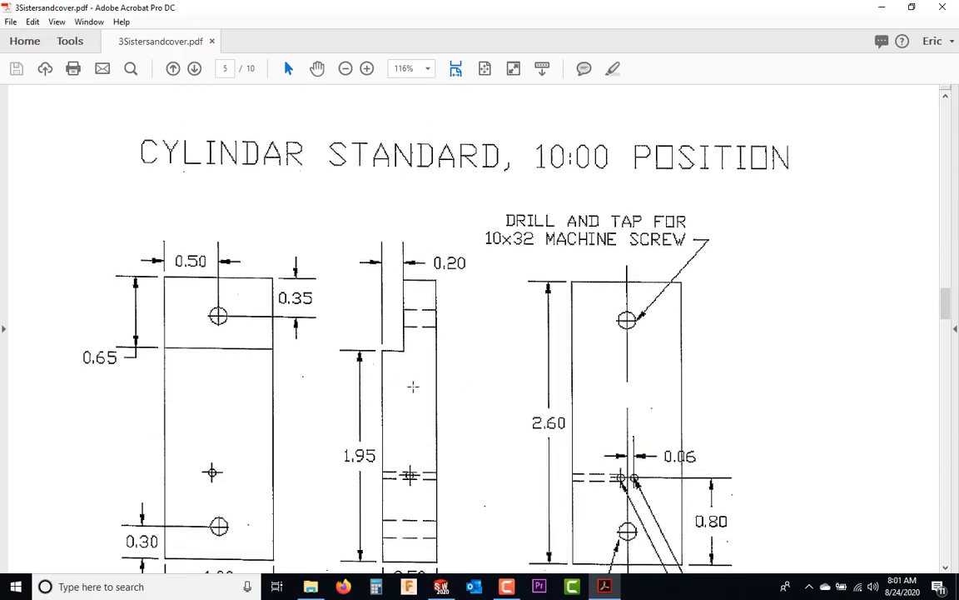
scroll(444, 267, "up", 15)
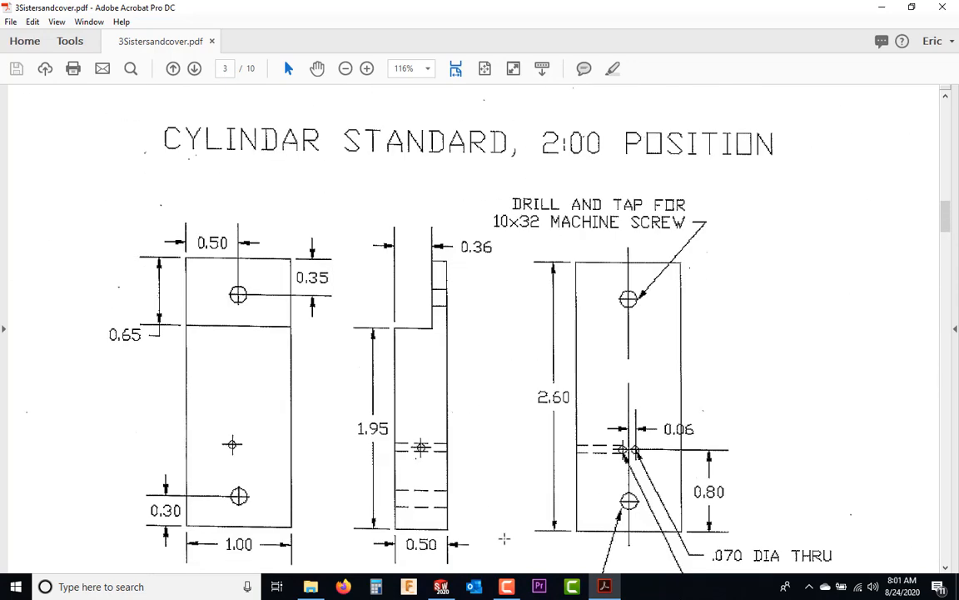
left_click(442, 586)
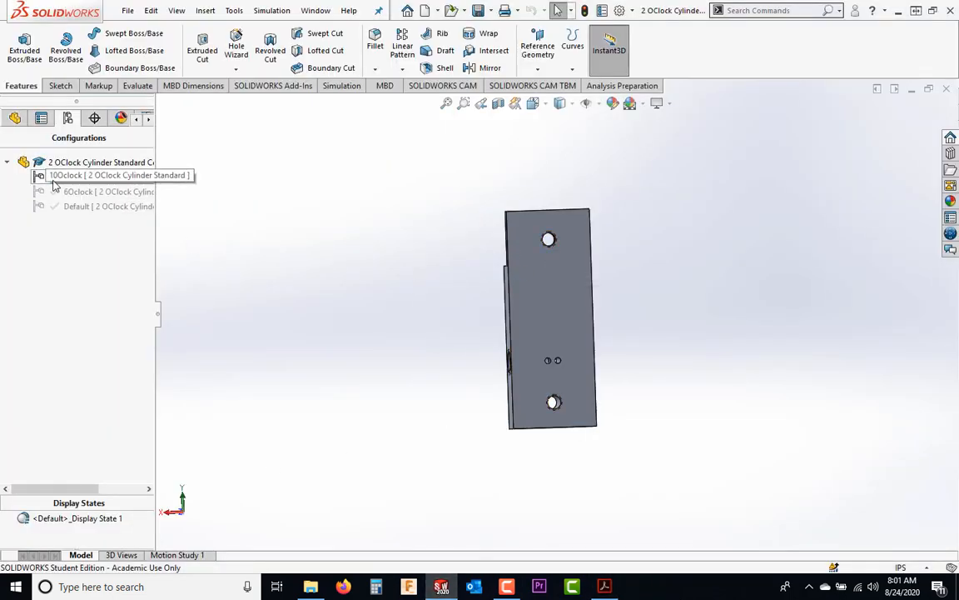
Step: Edit Cut-Extrude1 so its blind depth is 0.2 in, applied to this configuration only
left_click(14, 119)
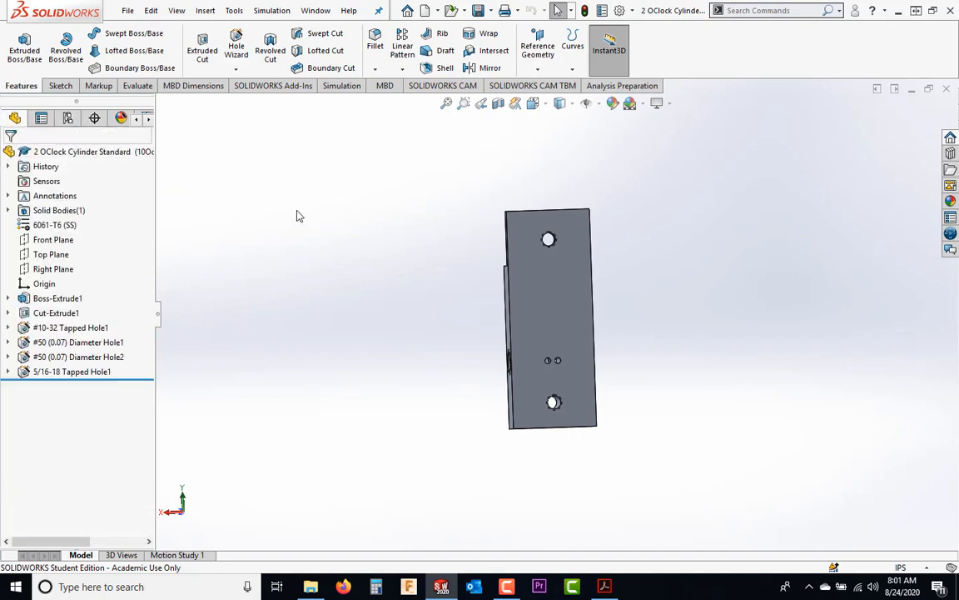
middle_click_drag(582, 299, 707, 289)
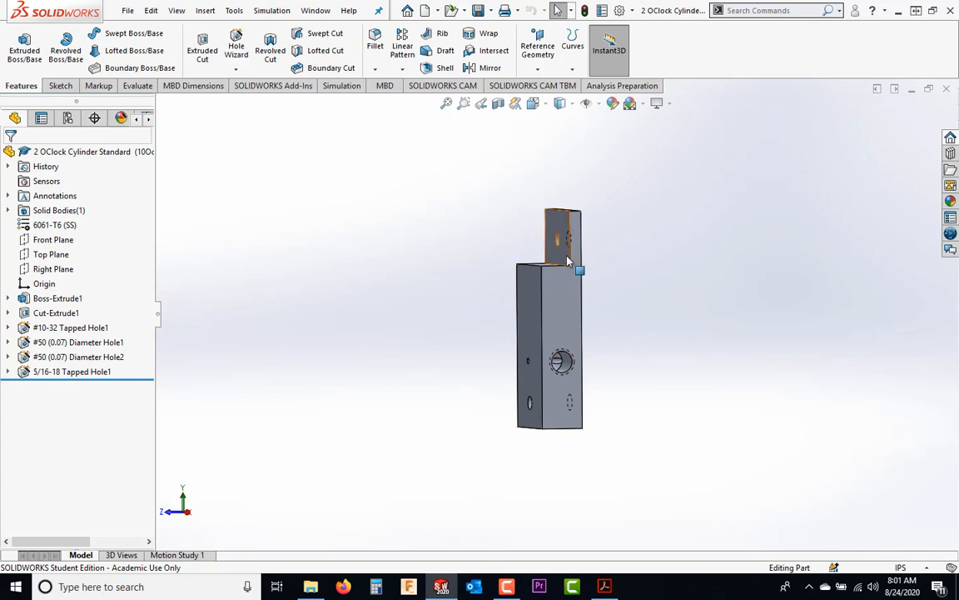
right_click(69, 320)
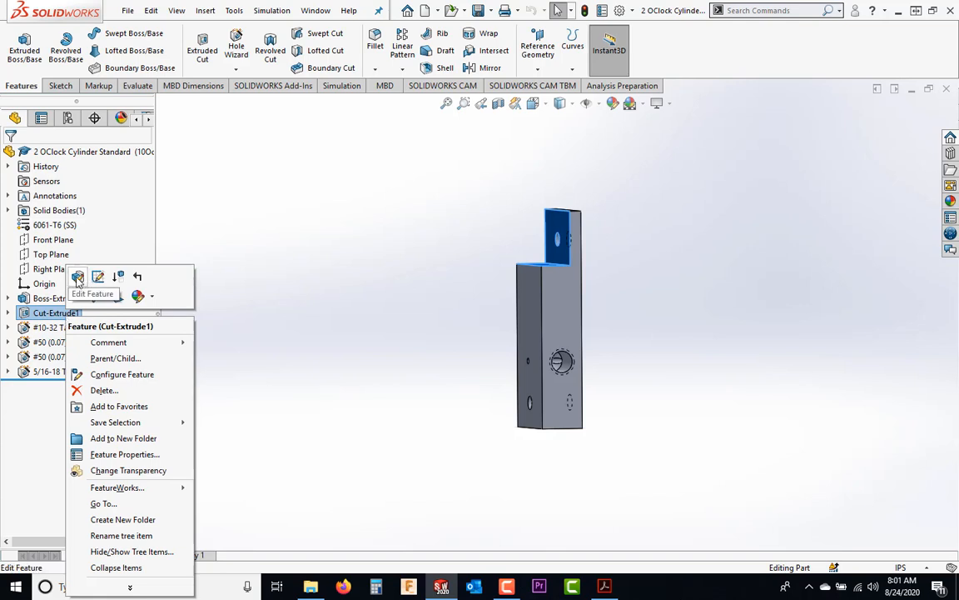
left_click(77, 277)
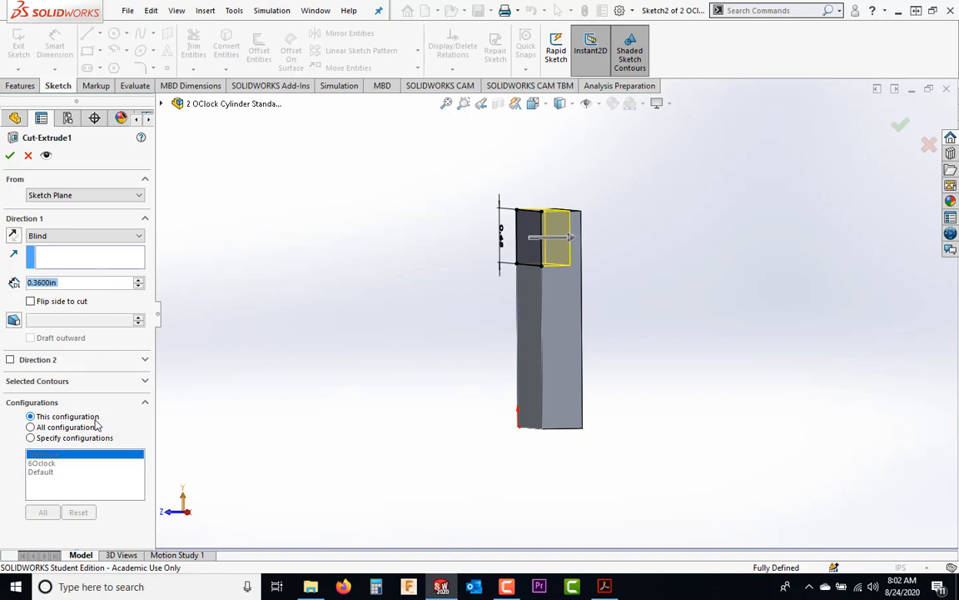
left_click(31, 427)
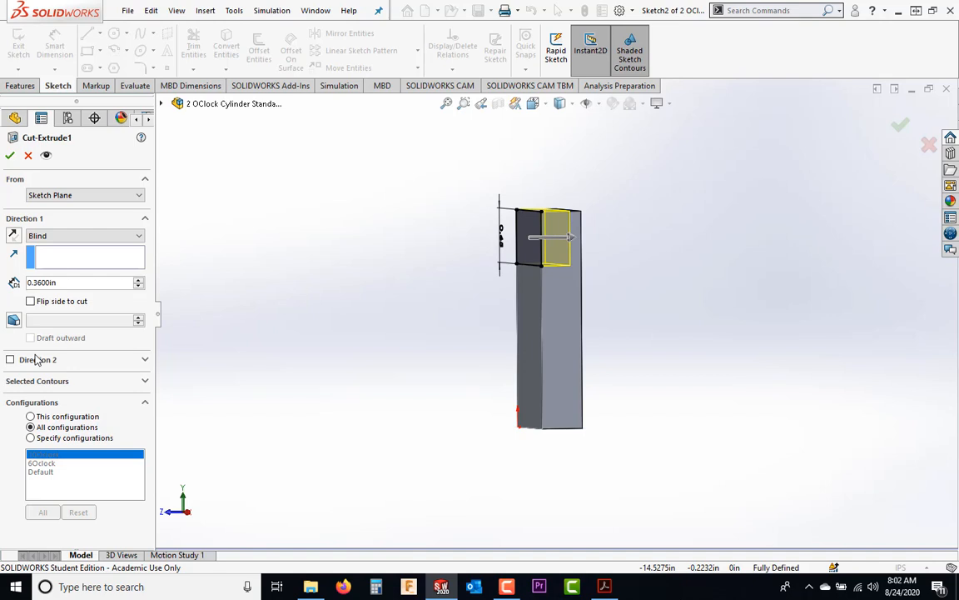
left_click(30, 416)
double_click(53, 283)
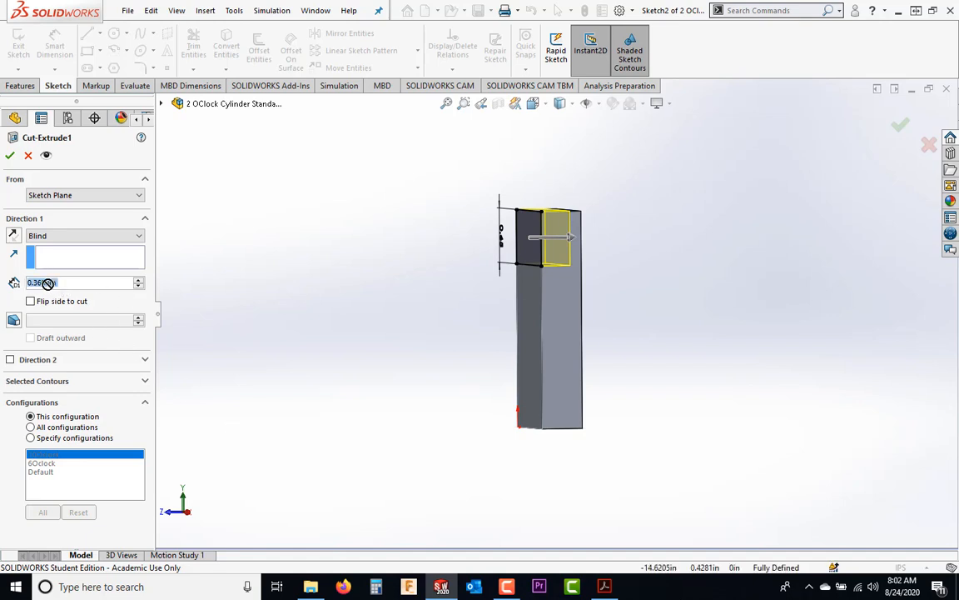
type(".2")
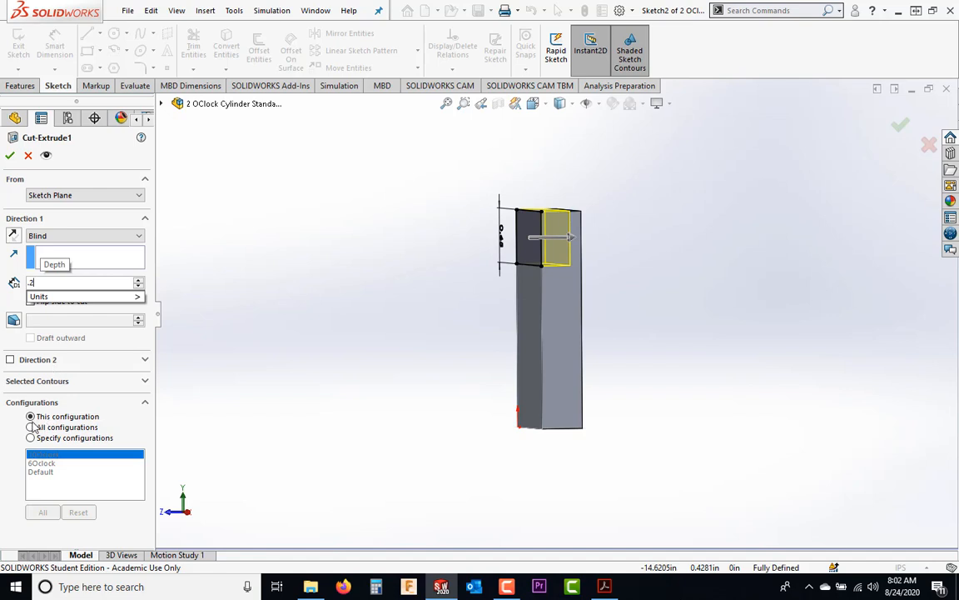
key("Return")
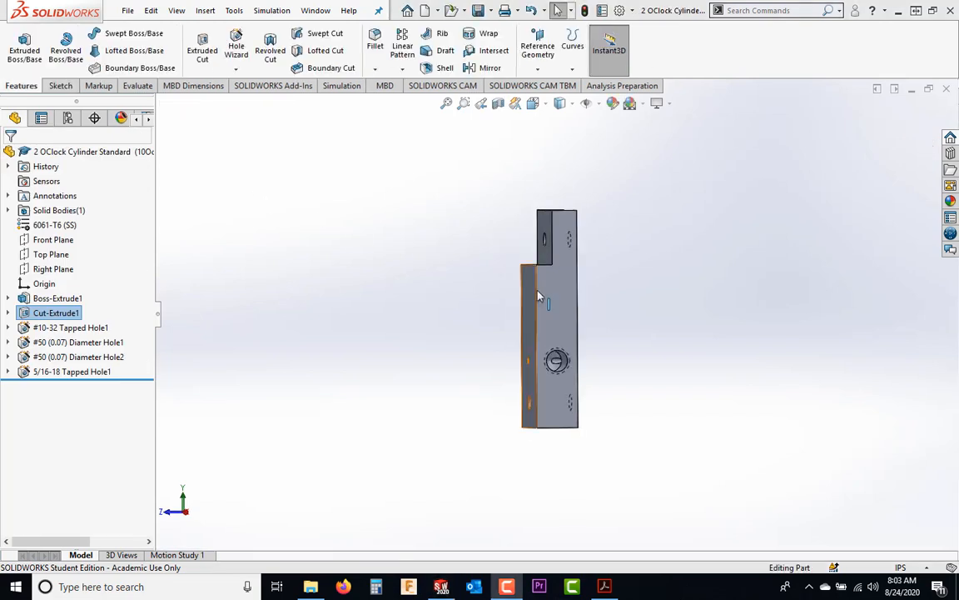
Step: Inspect the 10Oclock step cut from the side and compare it with the Default configuration
mouse_move(563, 268)
middle_mouse_down()
mouse_move(524, 272)
mouse_move(552, 273)
middle_mouse_up()
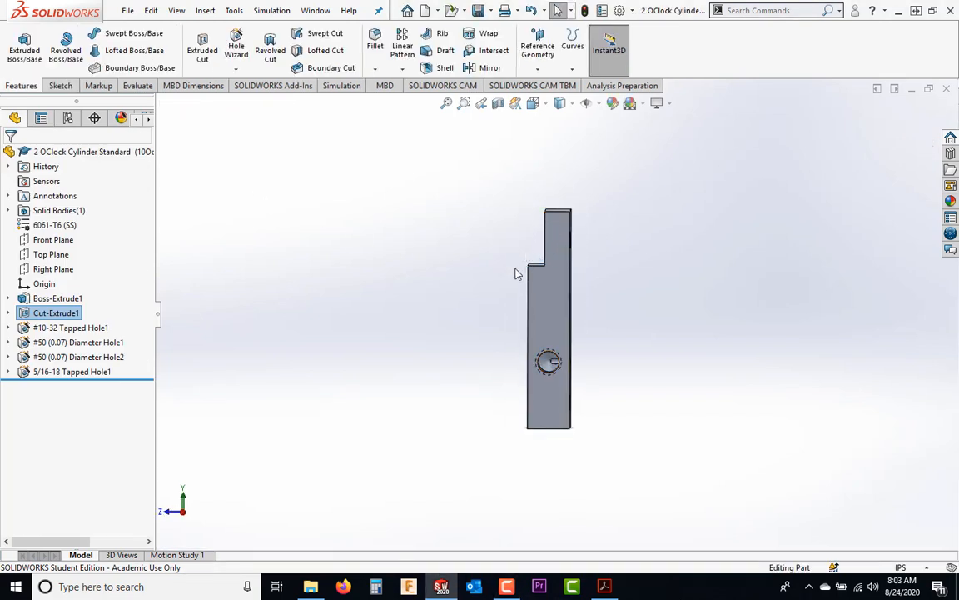
left_click(68, 118)
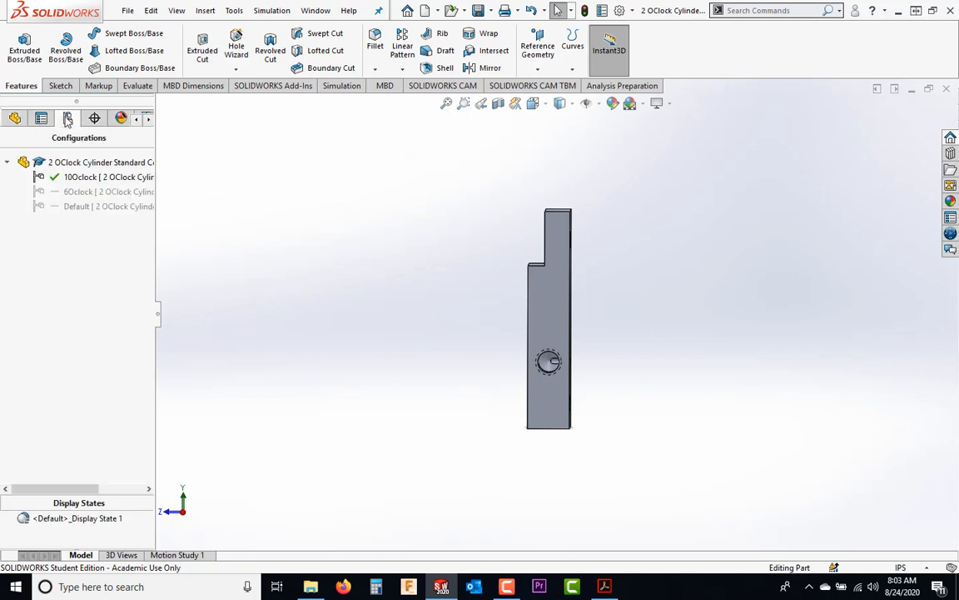
double_click(76, 209)
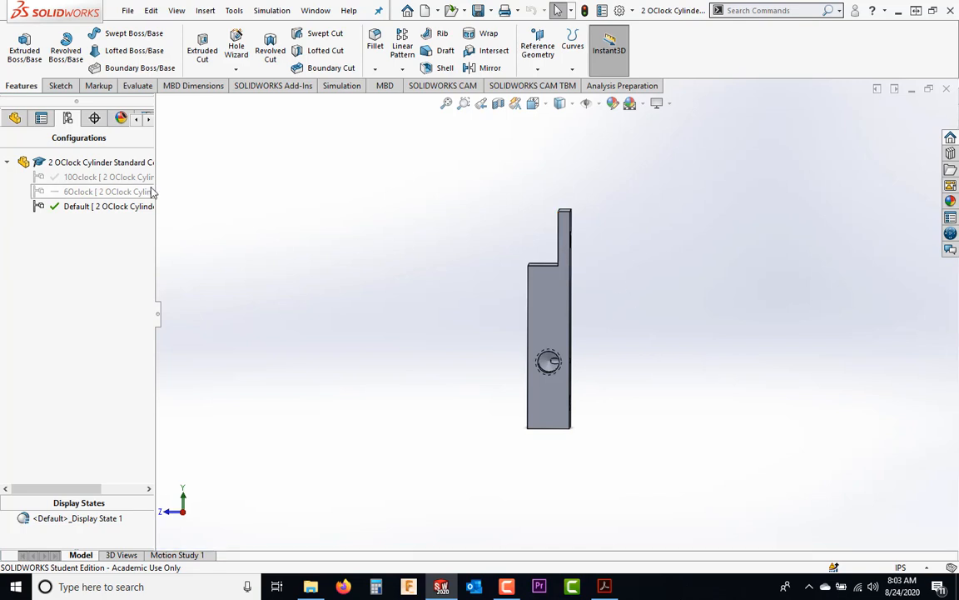
Step: Activate the 6Oclock configuration and set Cut-Extrude1's blind depth to 0.03 in for this configuration only
double_click(89, 194)
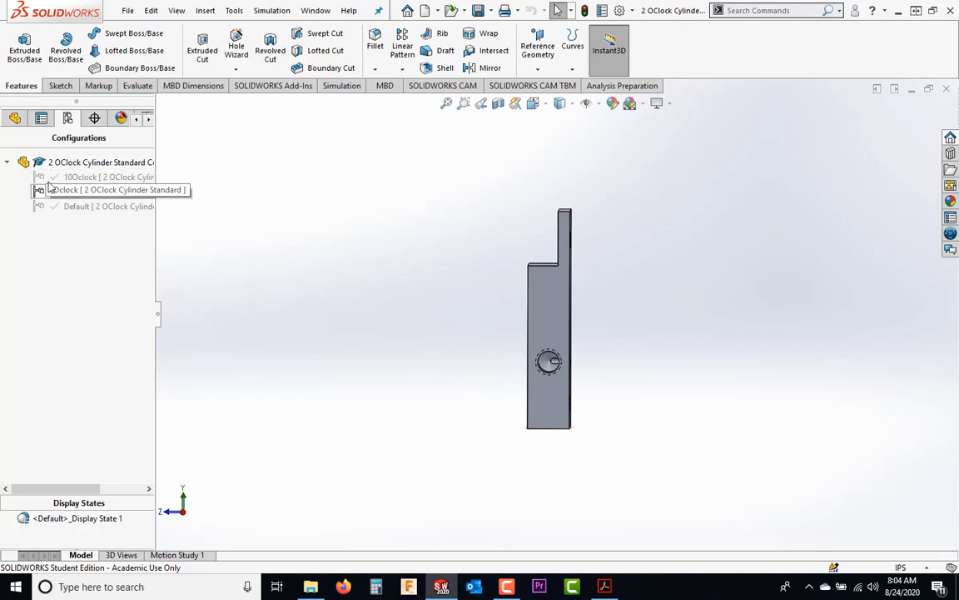
left_click(15, 120)
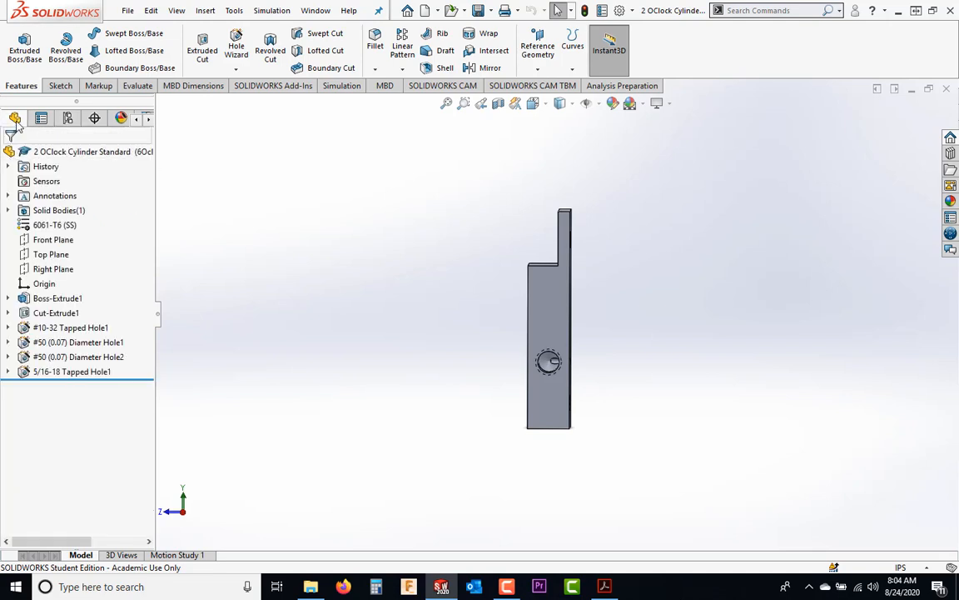
right_click(65, 319)
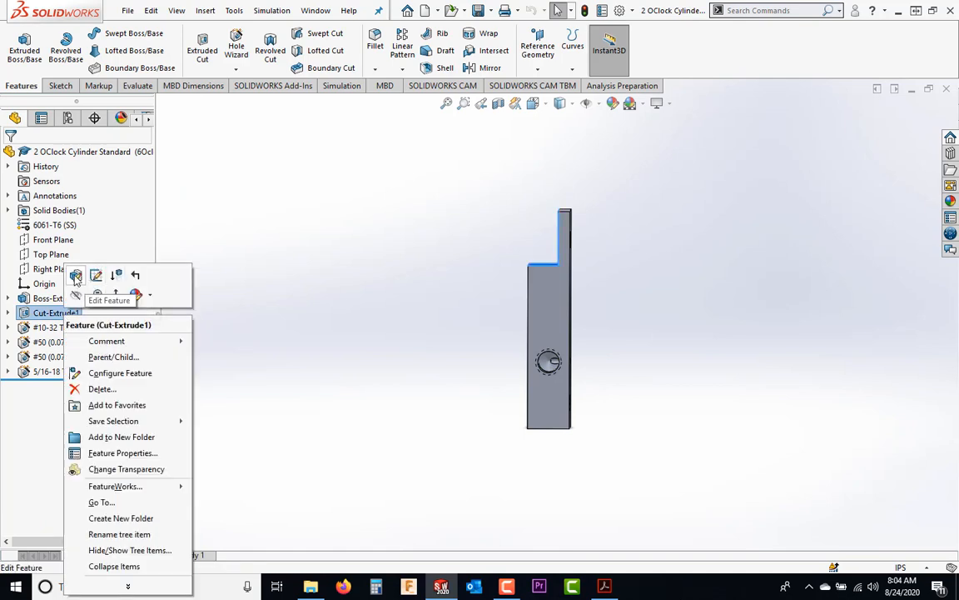
left_click(75, 276)
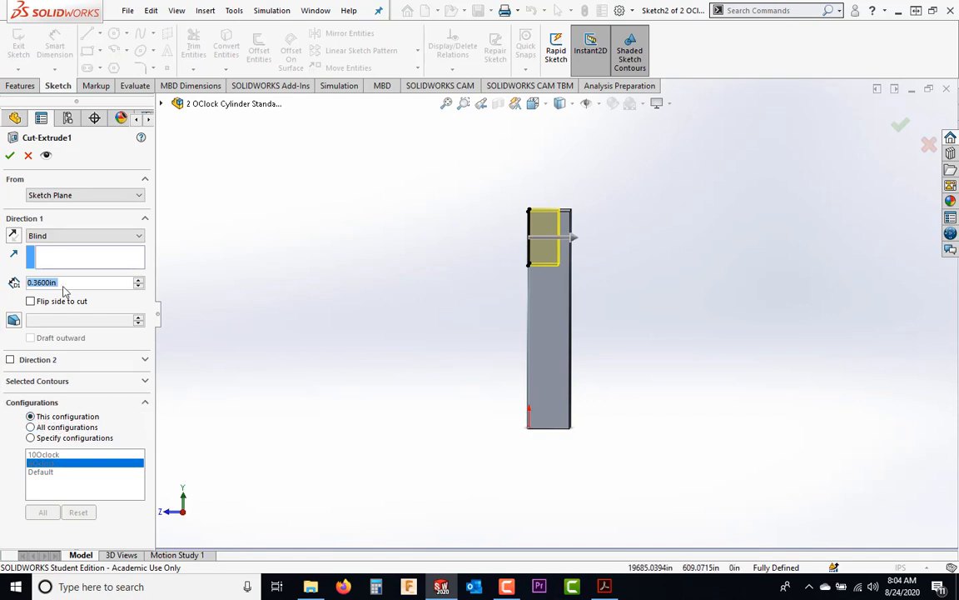
type(".03")
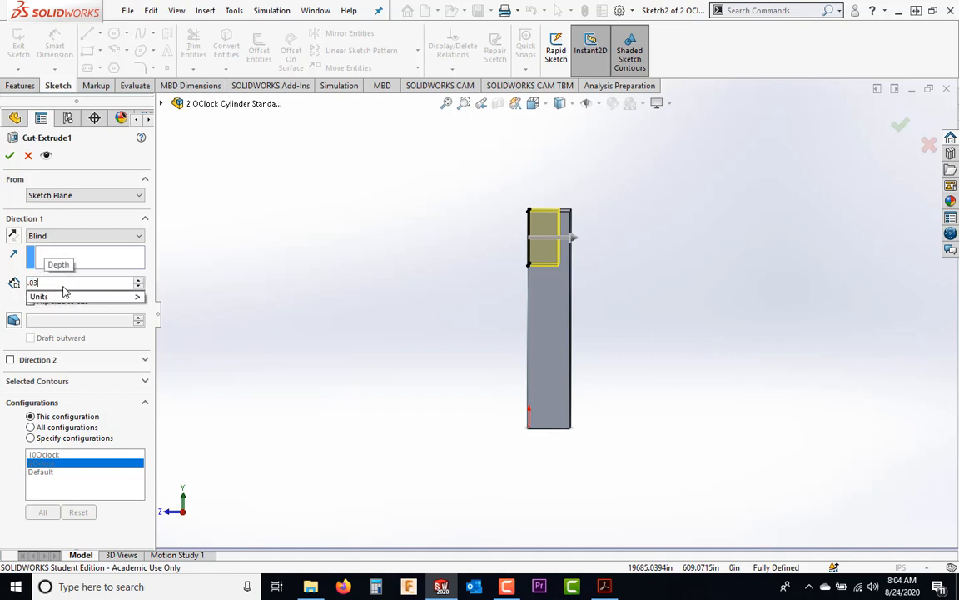
key("Return")
left_click(10, 156)
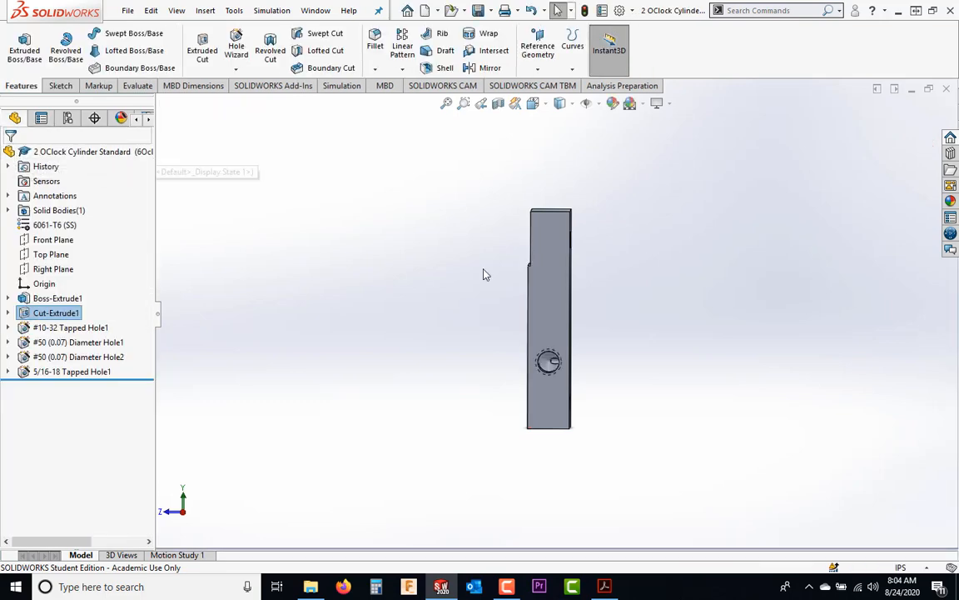
Step: Check the 6:00 position cylinder standard drawing in Adobe Acrobat, then return to SOLIDWORKS and verify which configuration is active
left_click(605, 586)
scroll(610, 388, "down", 10)
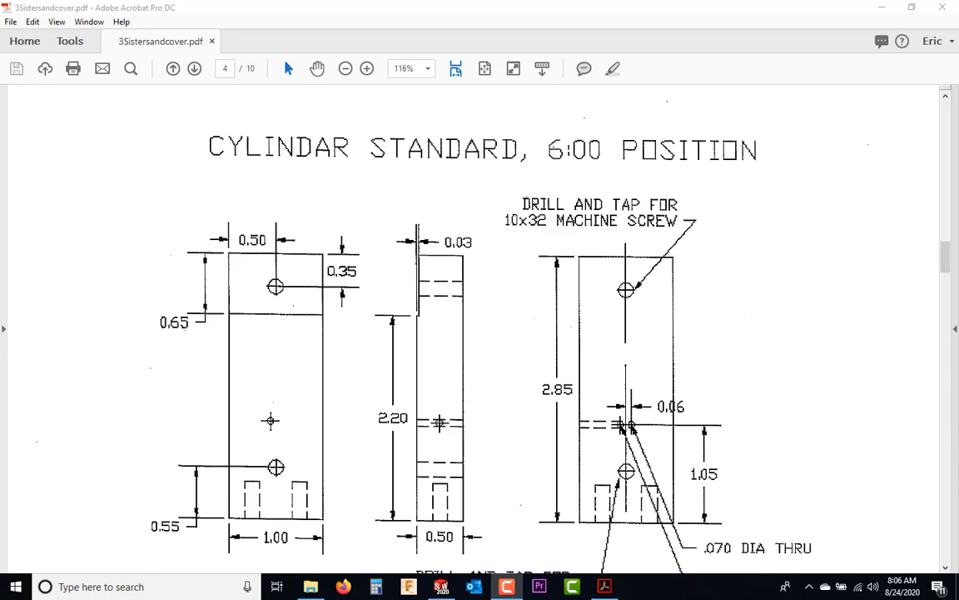
left_click(442, 587)
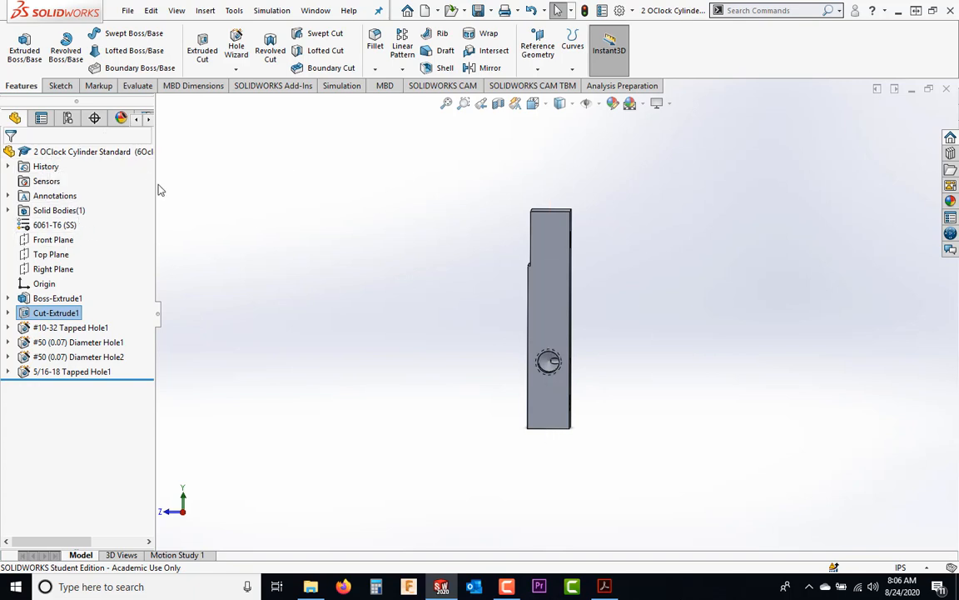
left_click_drag(155, 177, 232, 189)
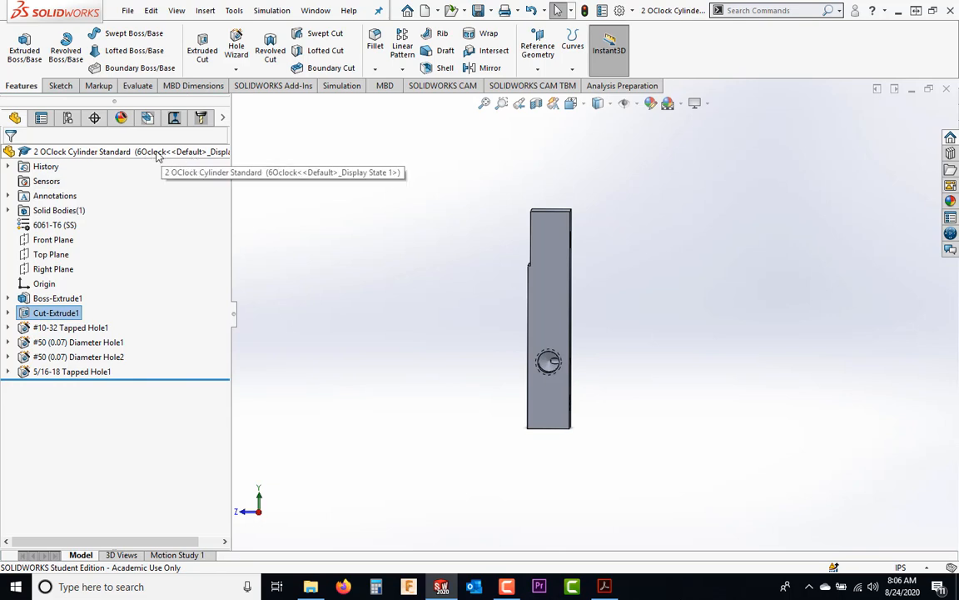
left_click(68, 118)
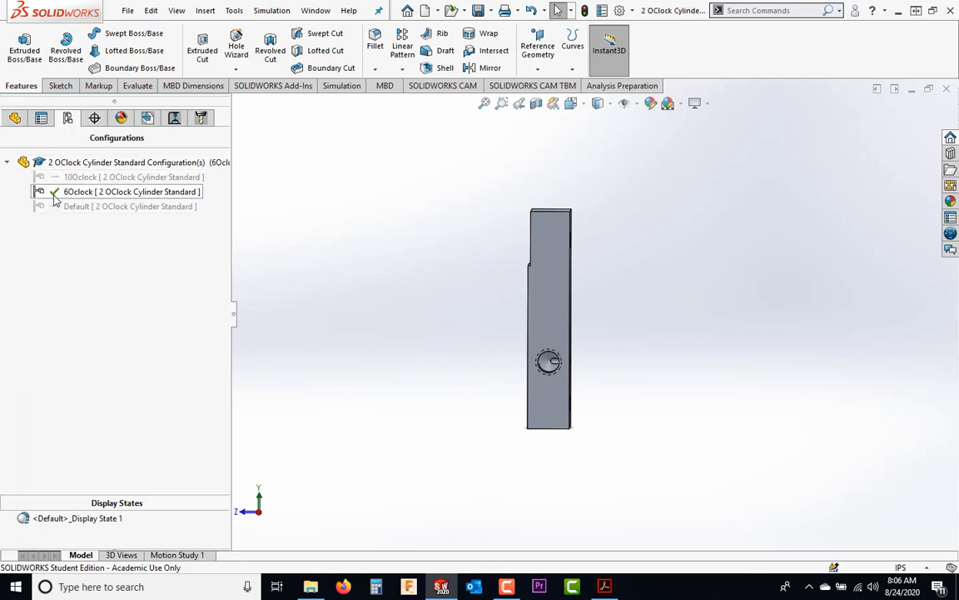
left_click(11, 121)
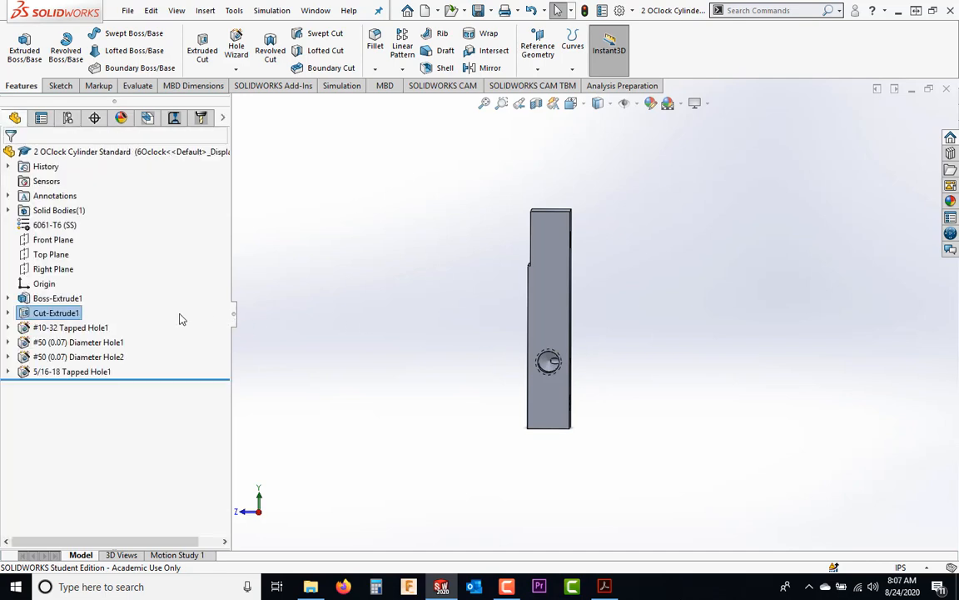
Step: Open Sketch1 under Boss-Extrude1 for editing
left_click(59, 298)
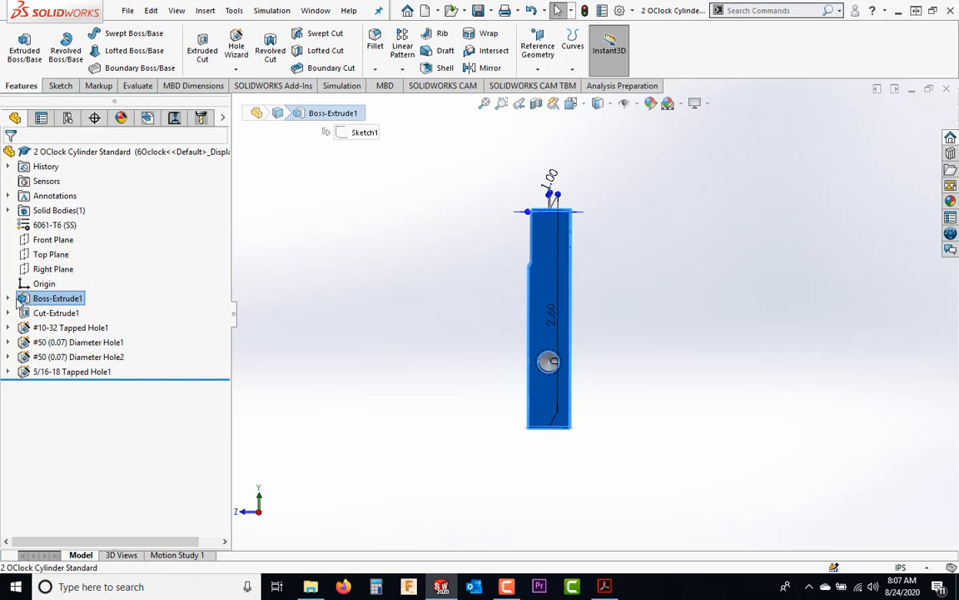
left_click(7, 298)
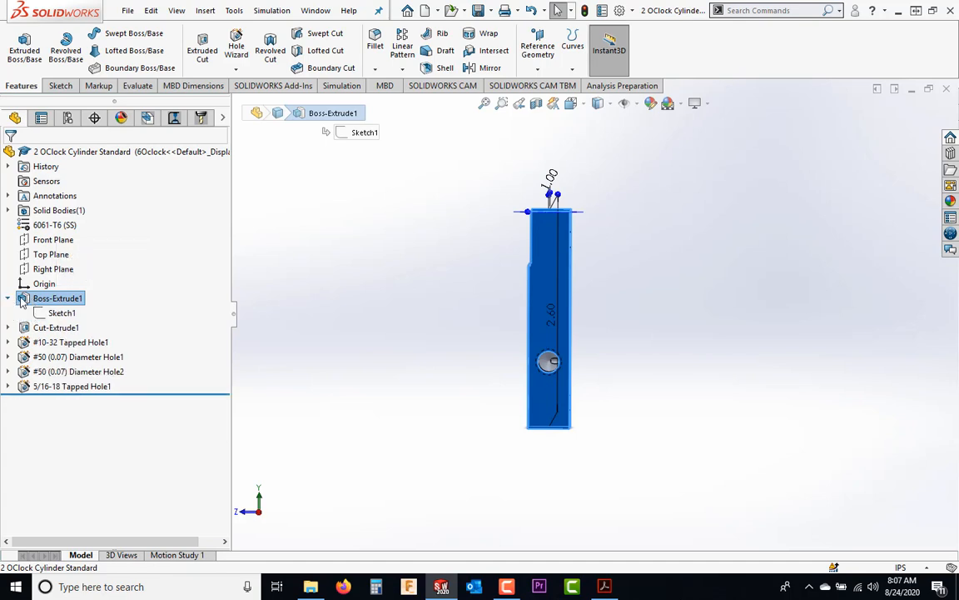
right_click(72, 320)
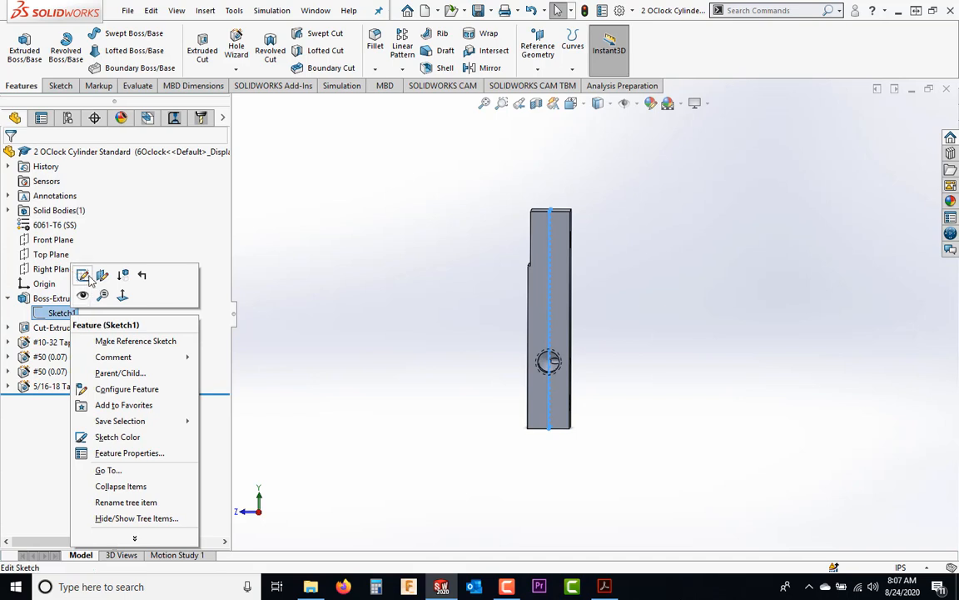
left_click(83, 275)
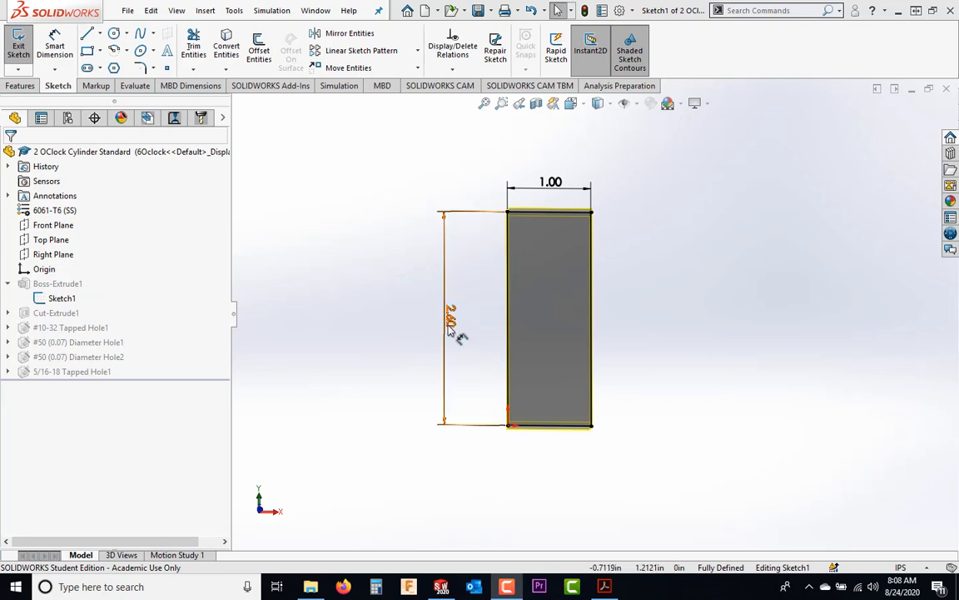
double_click(451, 322)
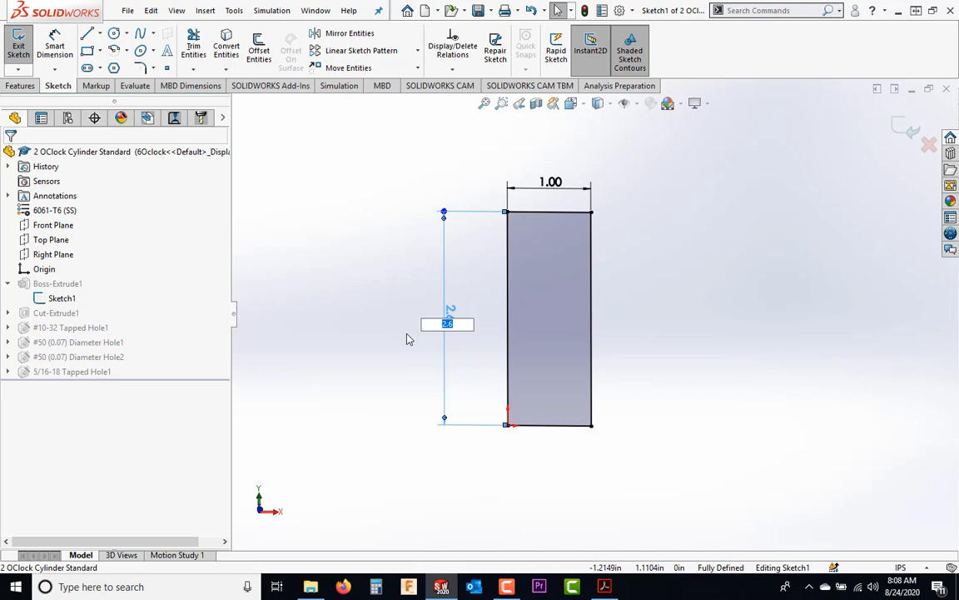
key("Return")
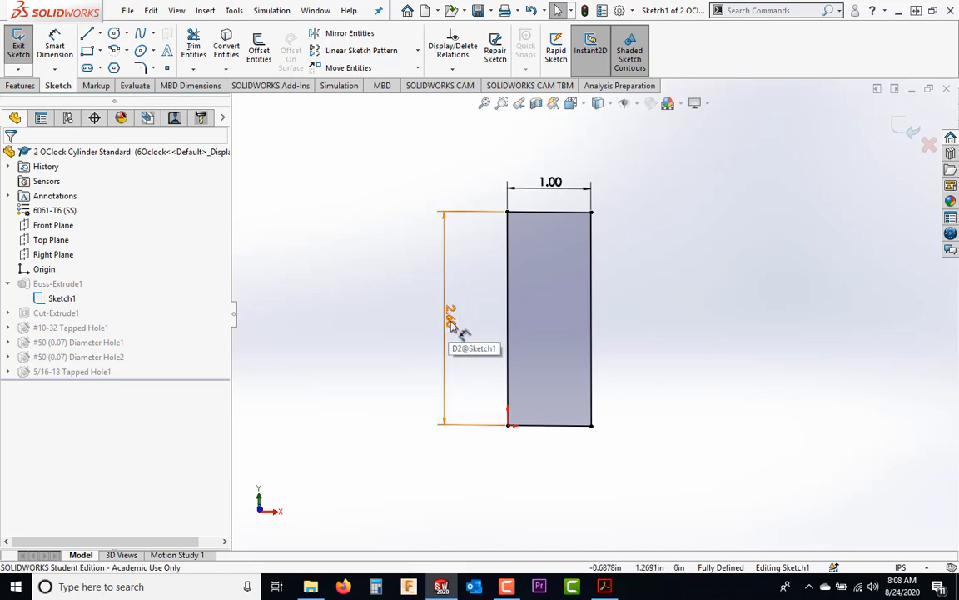
double_click(450, 324)
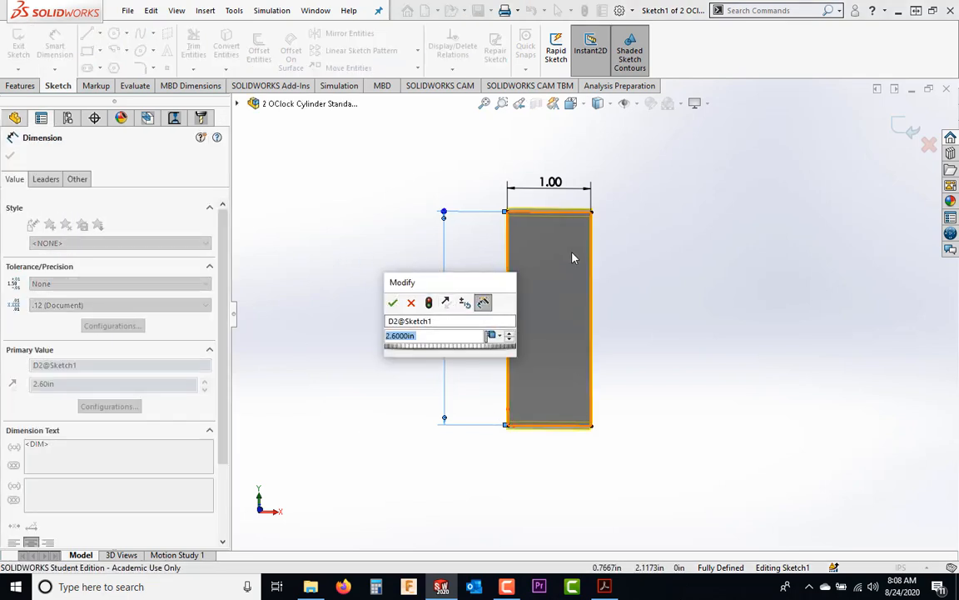
left_click(323, 227)
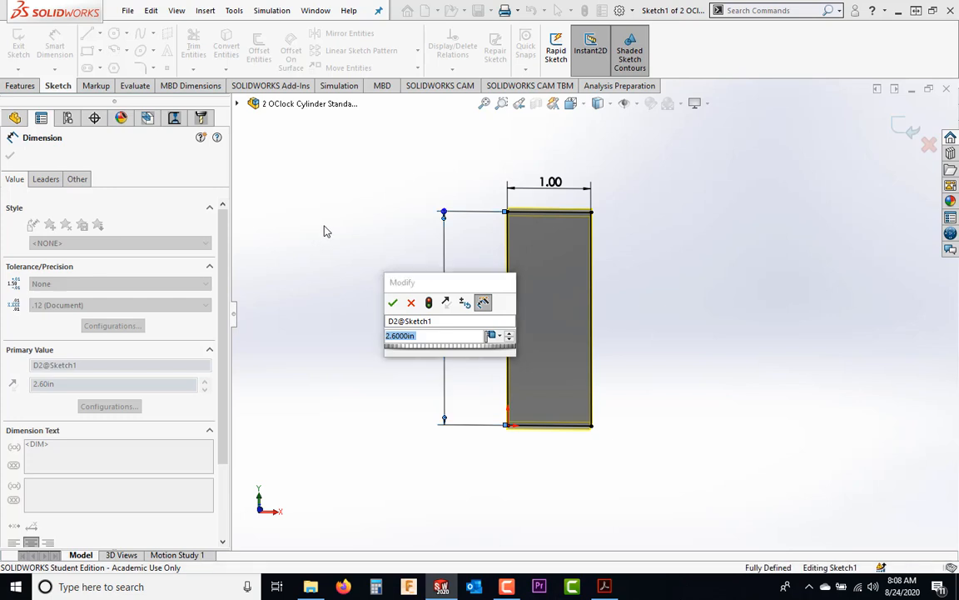
left_click(411, 304)
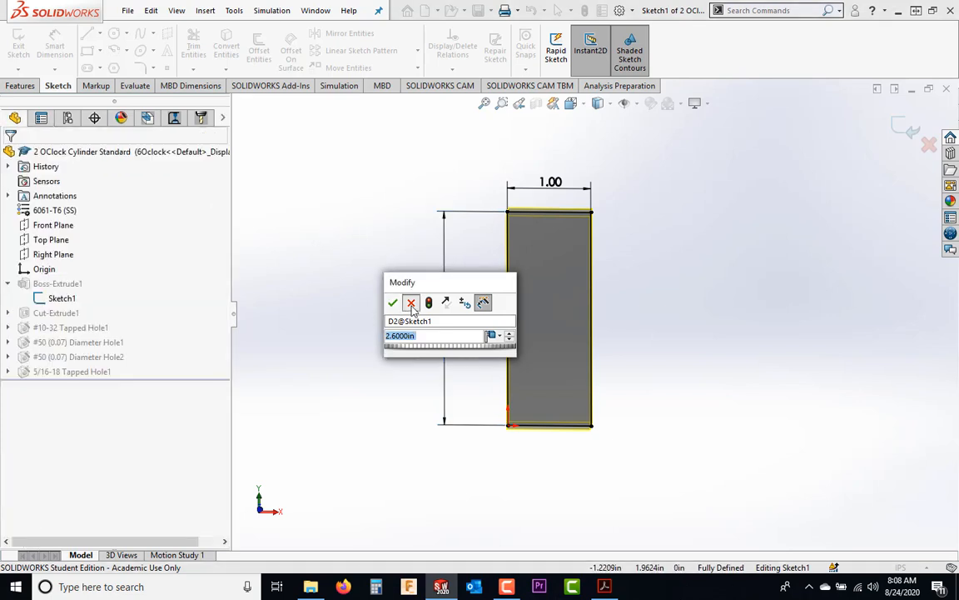
left_click(391, 256)
double_click(456, 325)
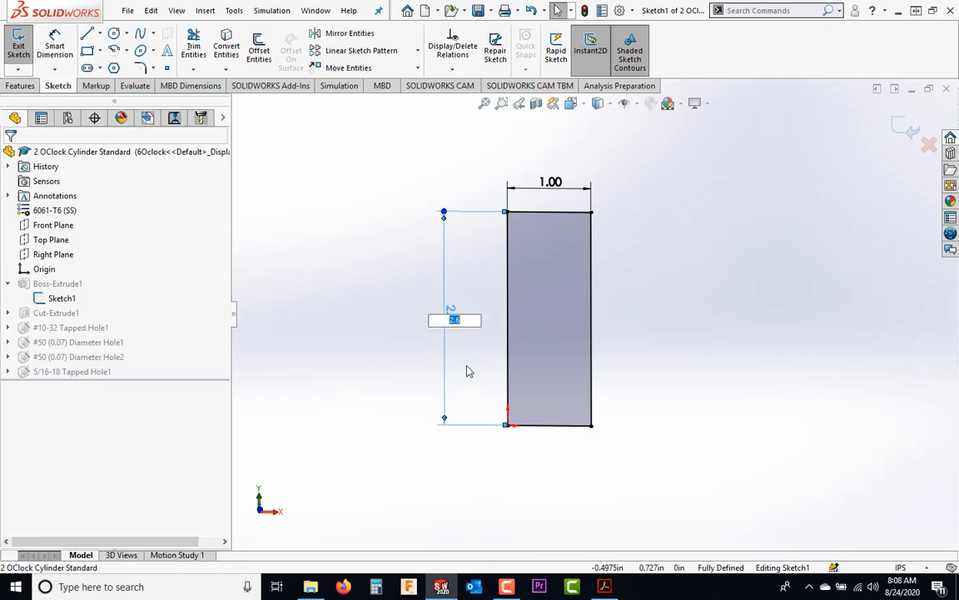
left_click(411, 371)
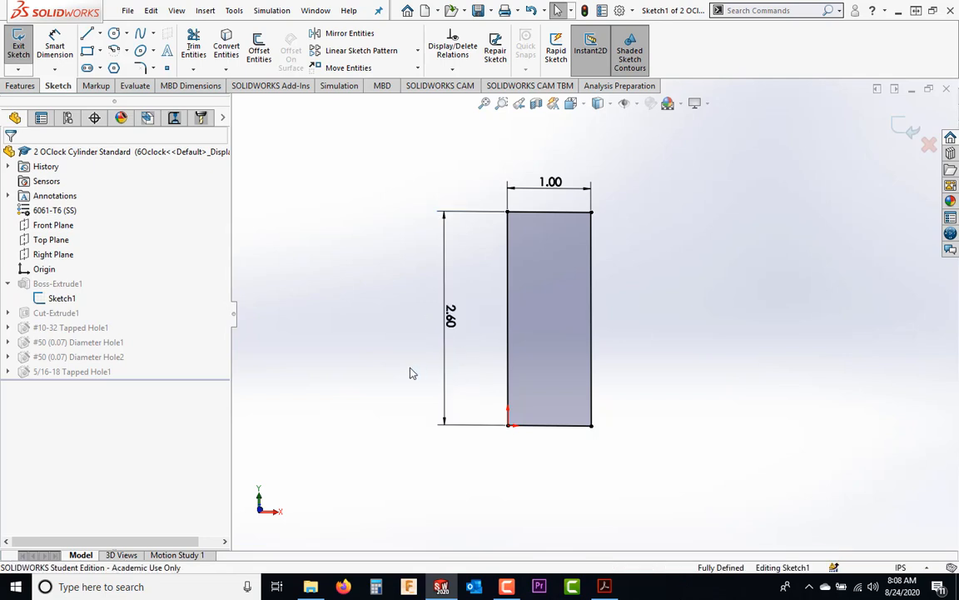
Step: Set the rectangle's height dimension in Sketch1 to 2.85 in for this configuration only, and exit the sketch
left_click(450, 314)
double_click(450, 314)
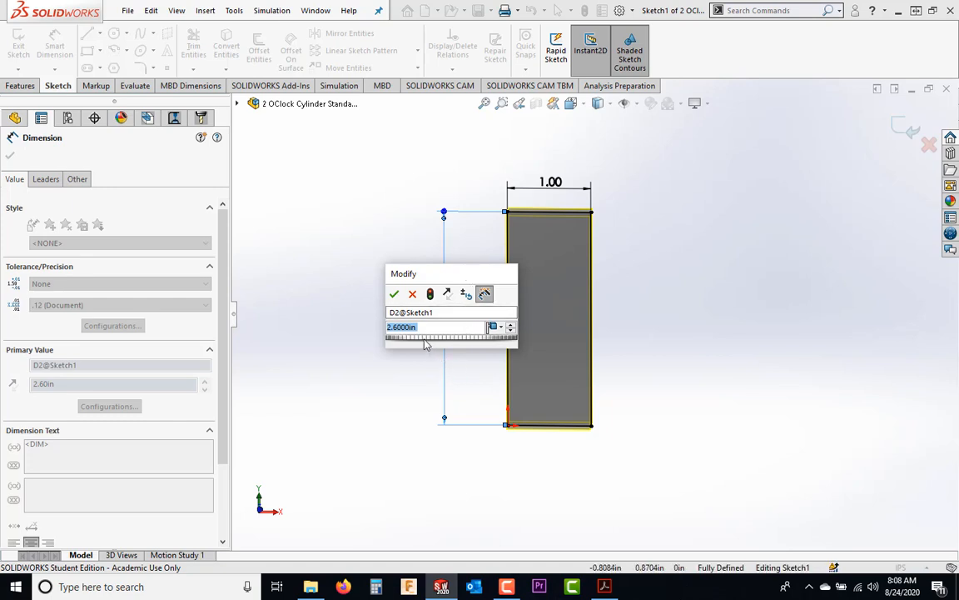
left_click(501, 329)
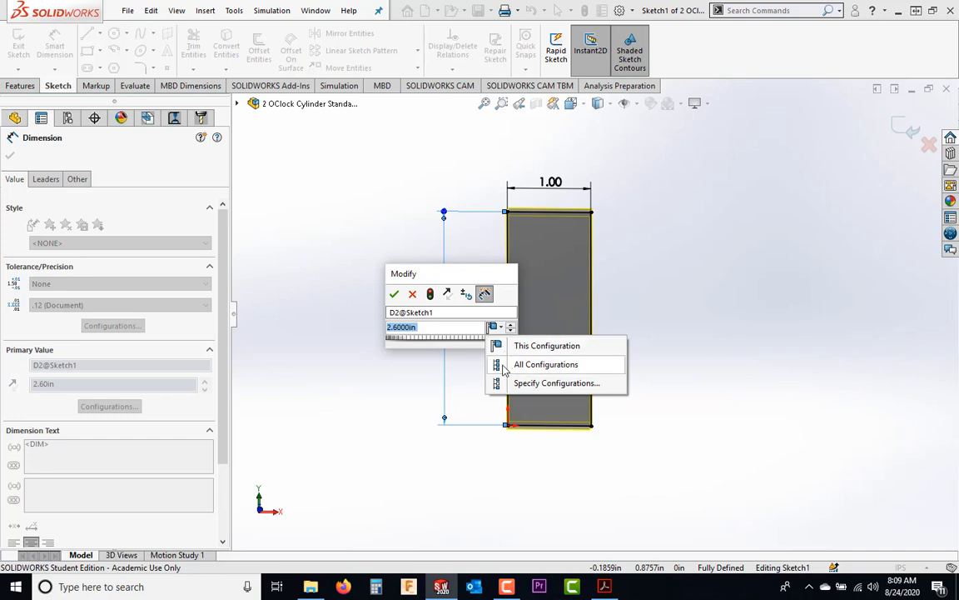
left_click(503, 367)
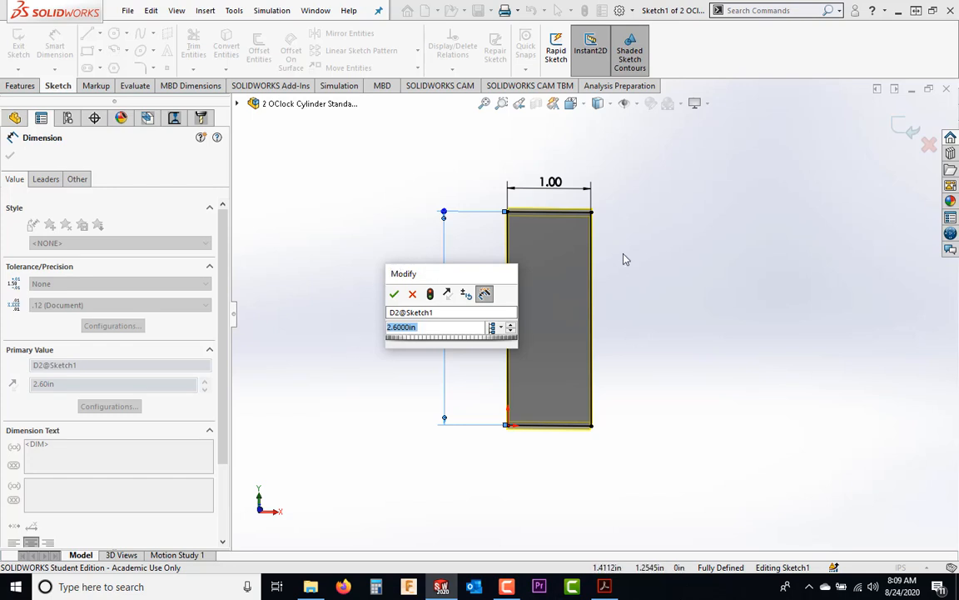
left_click(500, 328)
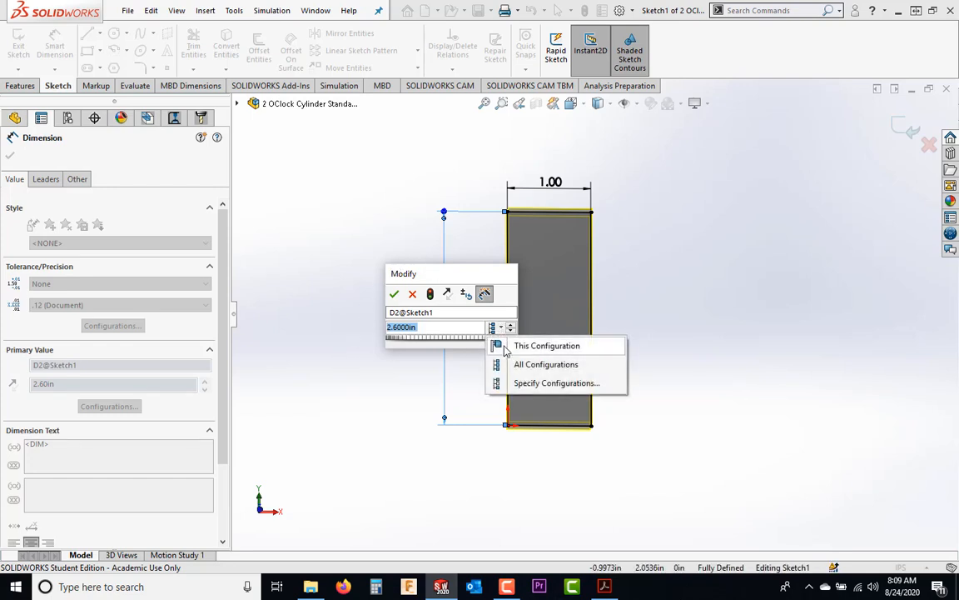
left_click(505, 351)
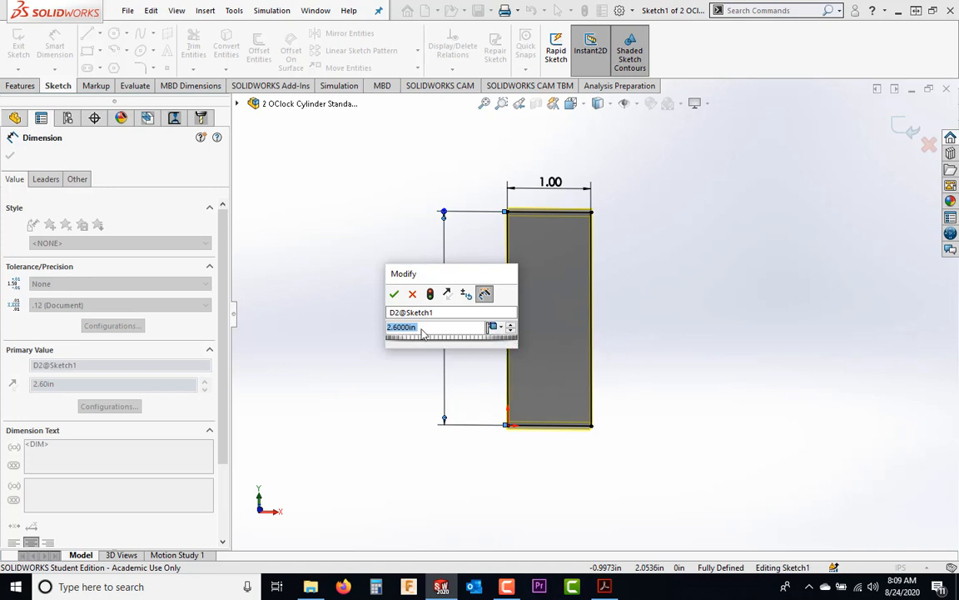
type("2.85")
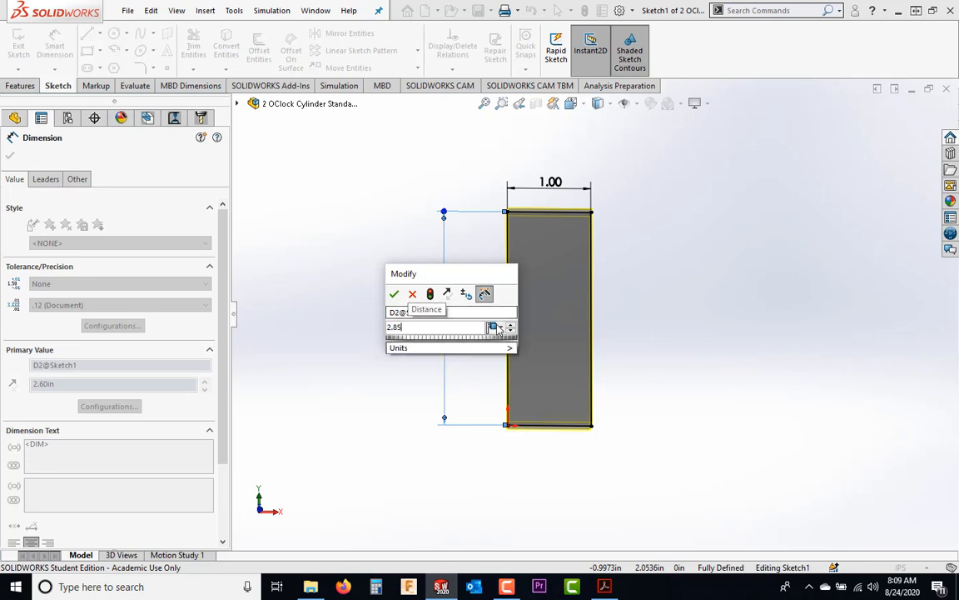
left_click(397, 296)
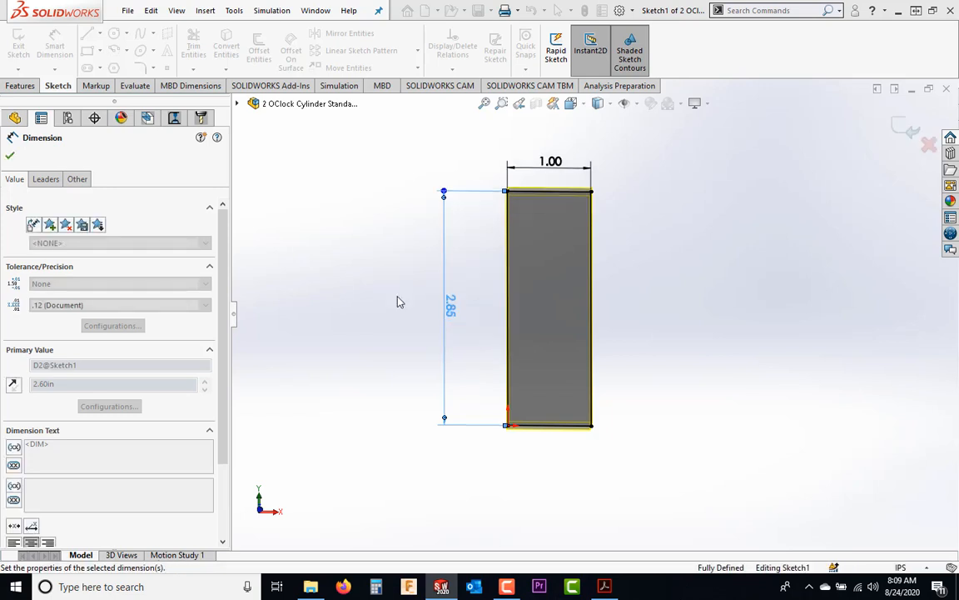
left_click(10, 156)
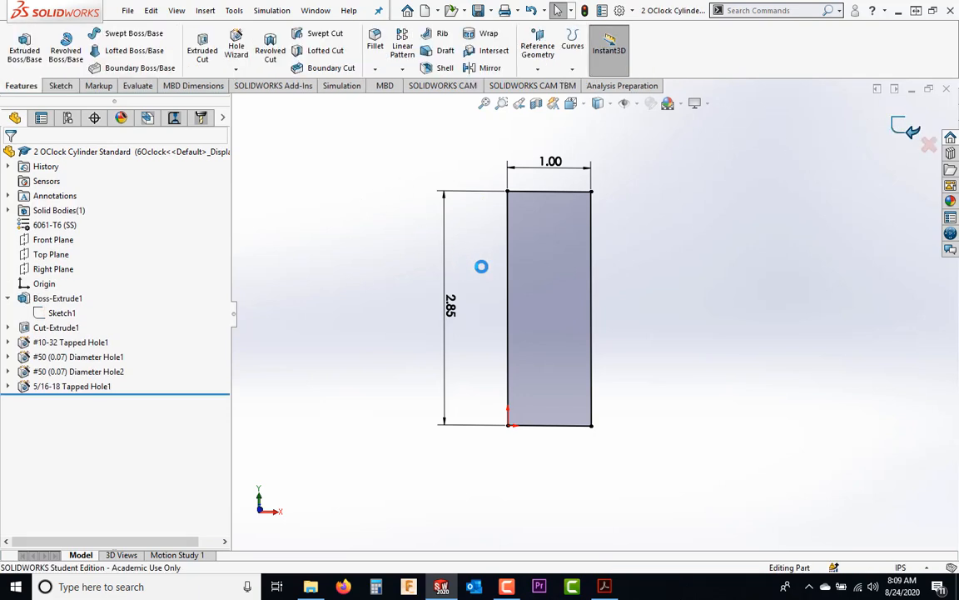
Step: Inspect the 6Oclock part from several sides and compare it with the Default and 10Oclock configurations, ending with 6Oclock active
middle_click_drag(549, 323, 326, 342)
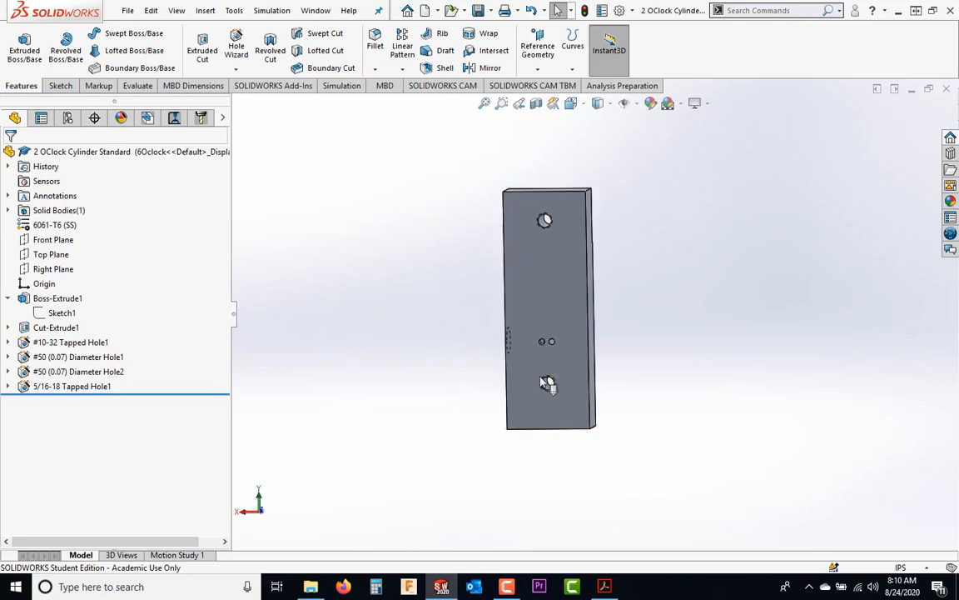
middle_click_drag(552, 434, 642, 338)
middle_click_drag(337, 280, 289, 283)
left_click(68, 117)
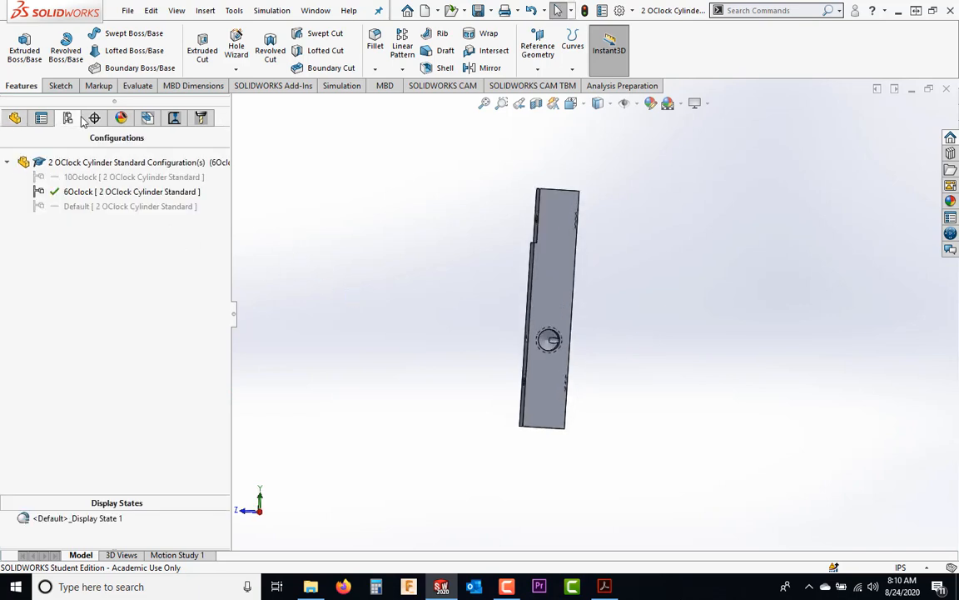
double_click(81, 207)
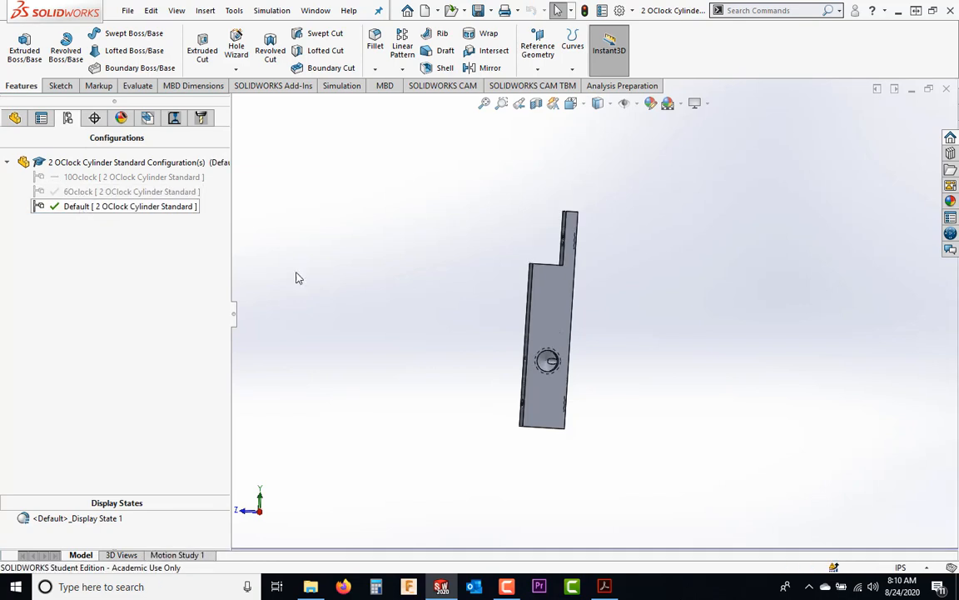
double_click(119, 177)
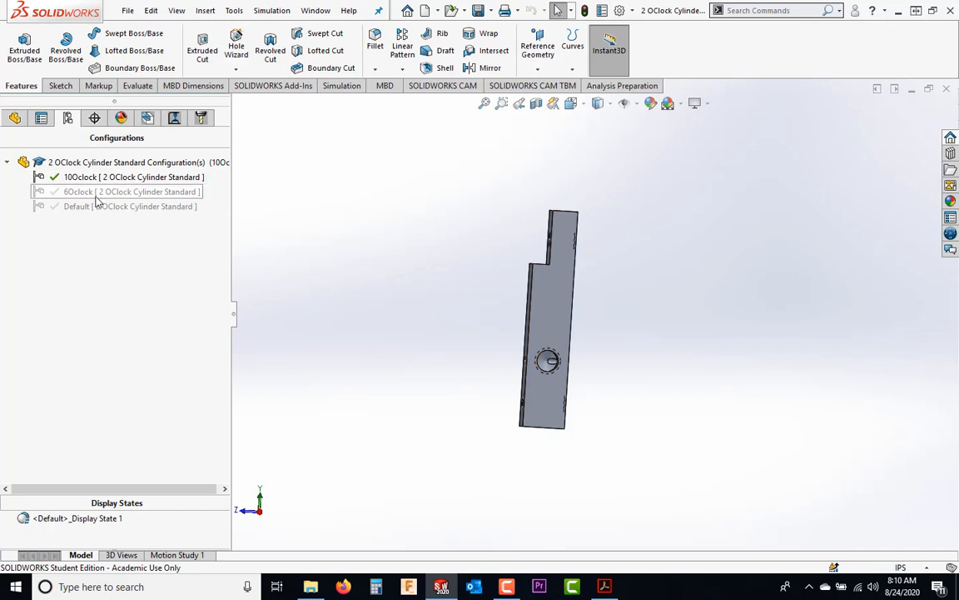
left_click(96, 197)
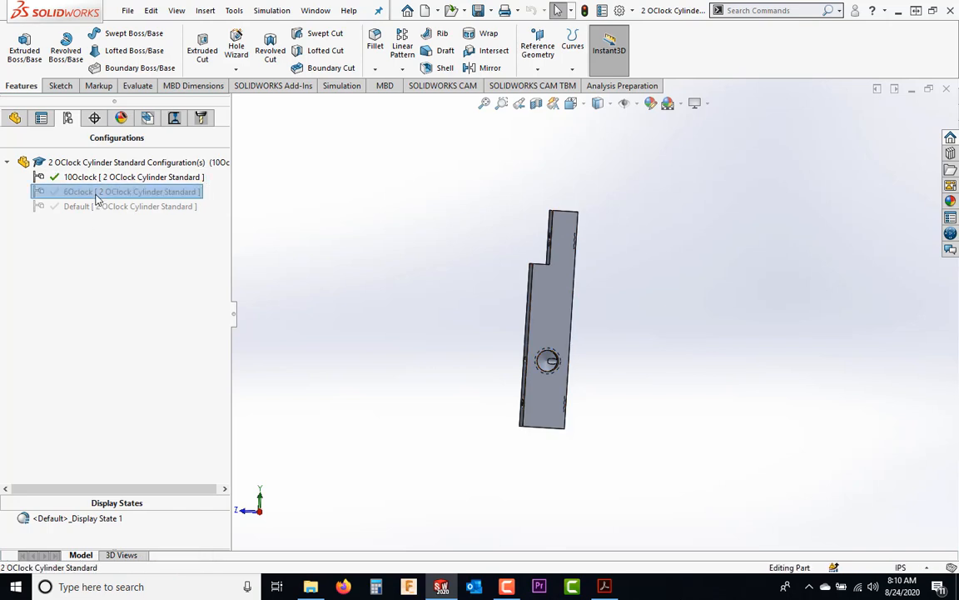
double_click(97, 197)
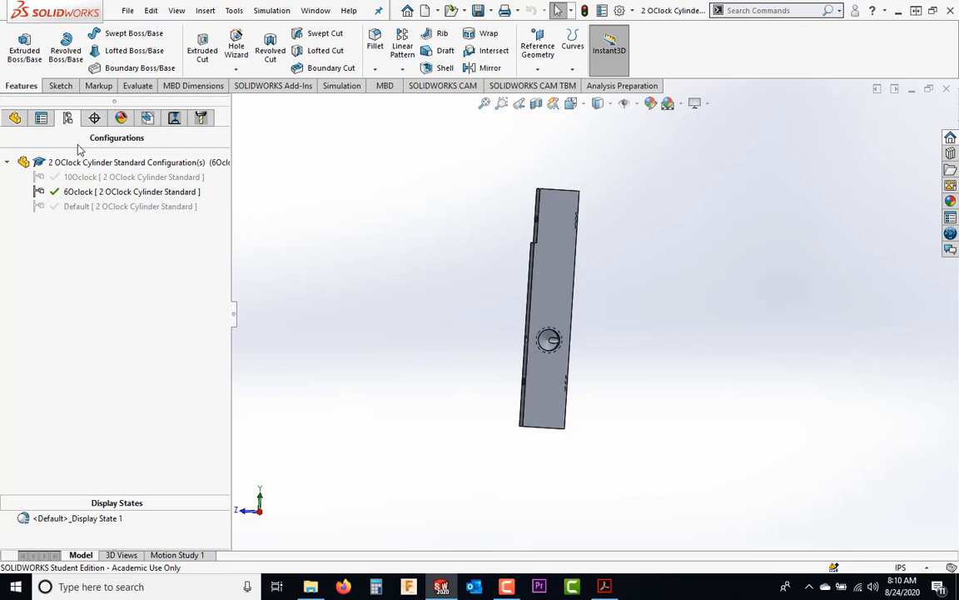
middle_click_drag(483, 362, 491, 499)
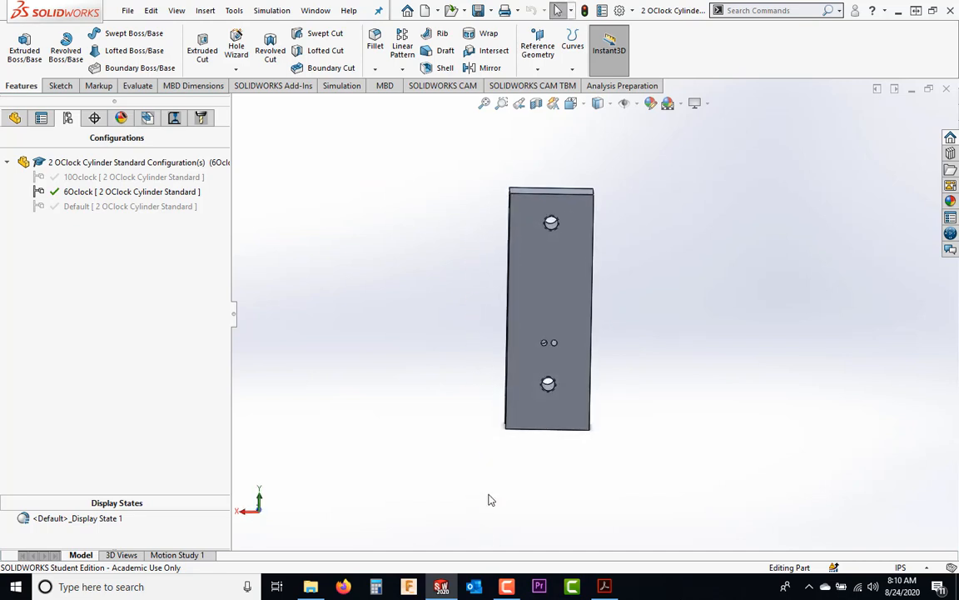